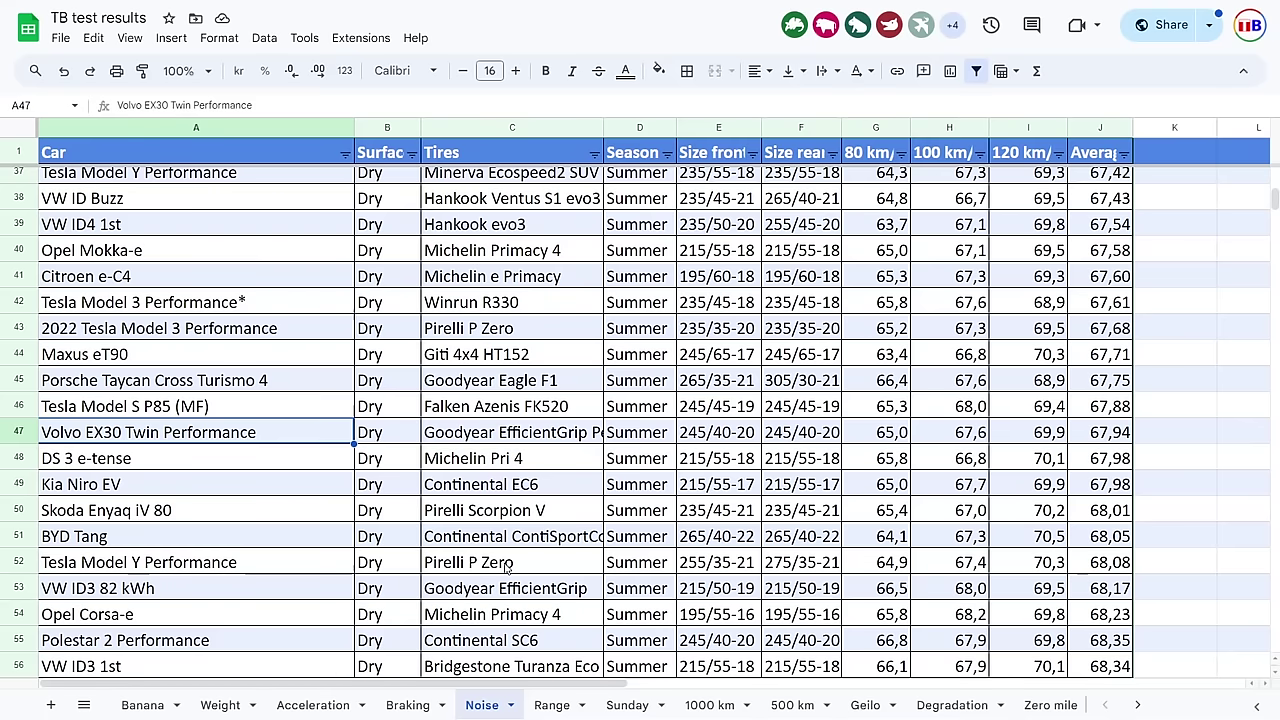
Examine the Volvo EX30 Twin Performance row in the Noise sheet, from surface and tires to the speed readings and average.
{"action": "key", "text": "Right"}
{"action": "key", "text": "Right"}
{"action": "key", "text": "Right"}
{"action": "key", "text": "Right"}
{"action": "key", "text": "Right"}
{"action": "key", "text": "Right"}
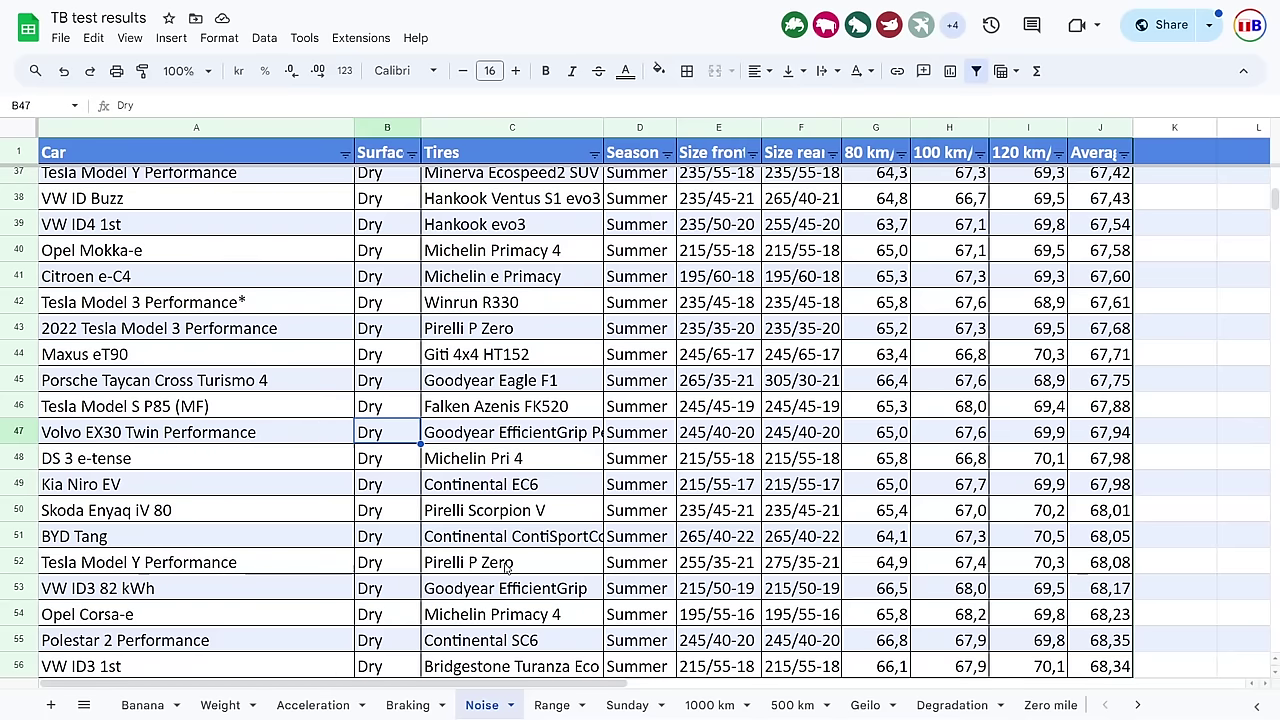
{"action": "key", "text": "Home"}
{"action": "key", "text": "Right"}
{"action": "key", "text": "Right"}
{"action": "key", "text": "Right"}
{"action": "key", "text": "Right"}
{"action": "key", "text": "Right"}
{"action": "key", "text": "Right"}
{"action": "key", "text": "Right"}
{"action": "key", "text": "Right"}
{"action": "key", "text": "Right"}
{"action": "key", "text": "Left"}
{"action": "key", "text": "Left"}
{"action": "key", "text": "Left"}
{"action": "key", "text": "Right"}
{"action": "key", "text": "Right"}
{"action": "key", "text": "Right"}
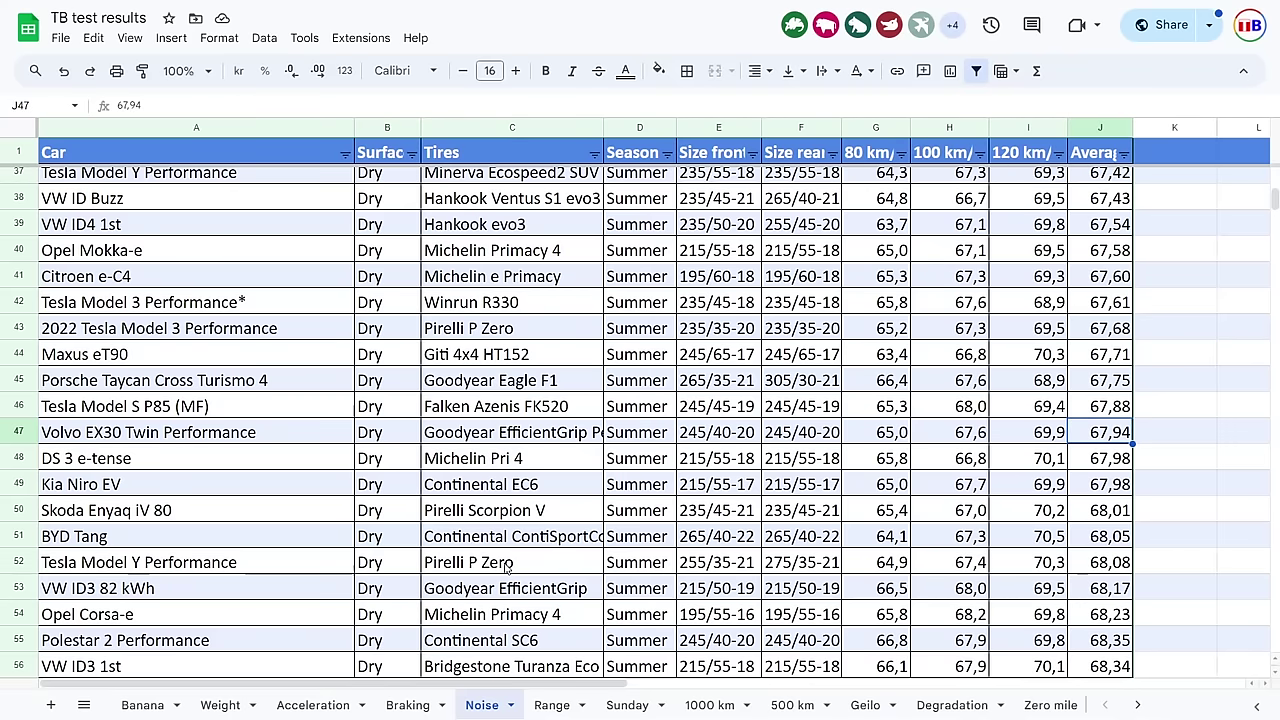
{"action": "key", "text": "Left"}
{"action": "key", "text": "Left"}
{"action": "key", "text": "Right"}
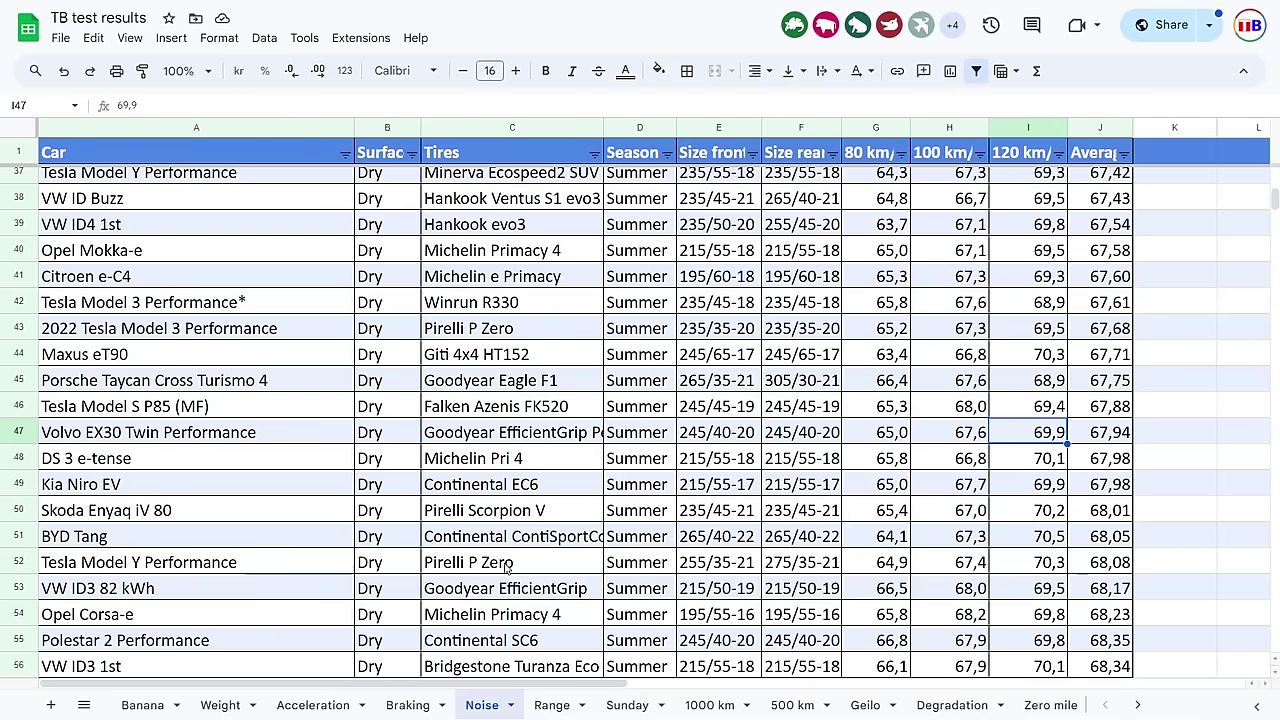
Compare the Volvo EX30's 120 km/h noise with the Tesla Model S P85, Porsche Taycan Cross Turismo 4 and Maxus eT90 above it.
{"action": "key", "text": "Up"}
{"action": "key", "text": "Down"}
{"action": "key", "text": "Up"}
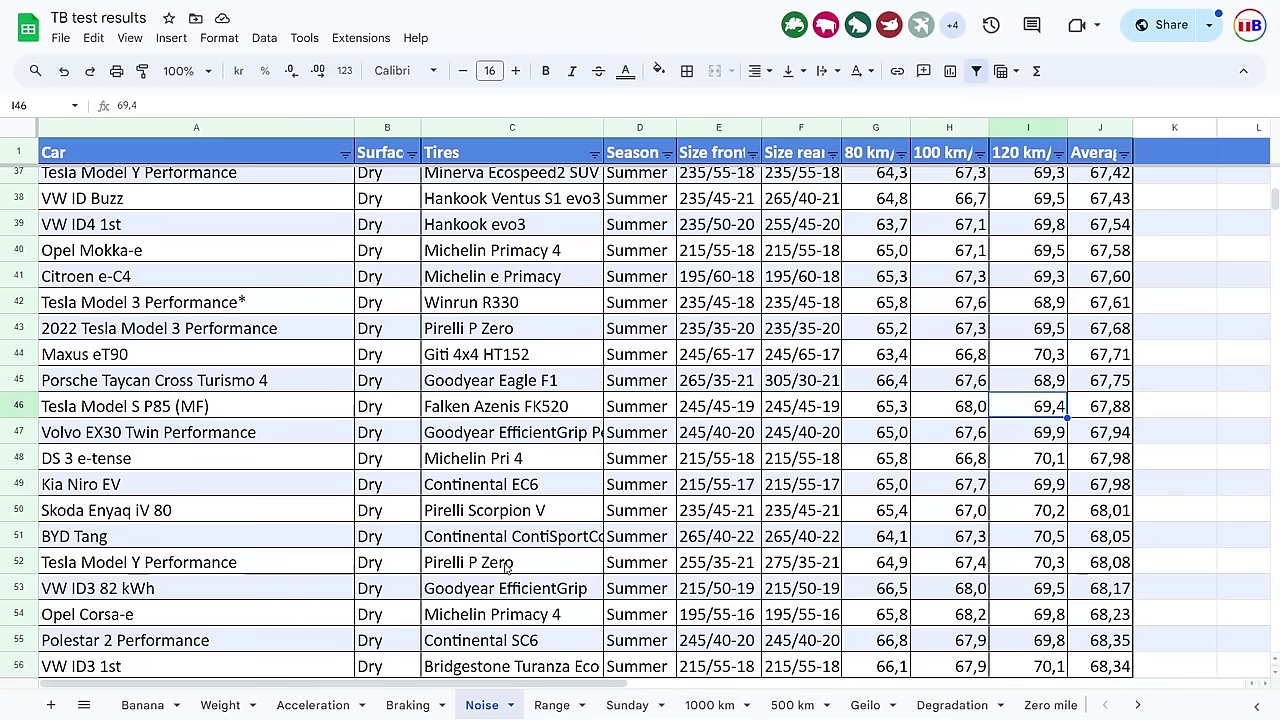
{"action": "key", "text": "Left"}
{"action": "key", "text": "Left"}
{"action": "key", "text": "Left"}
{"action": "key", "text": "Left"}
{"action": "key", "text": "Right"}
{"action": "key", "text": "Right"}
{"action": "key", "text": "Right"}
{"action": "key", "text": "Right"}
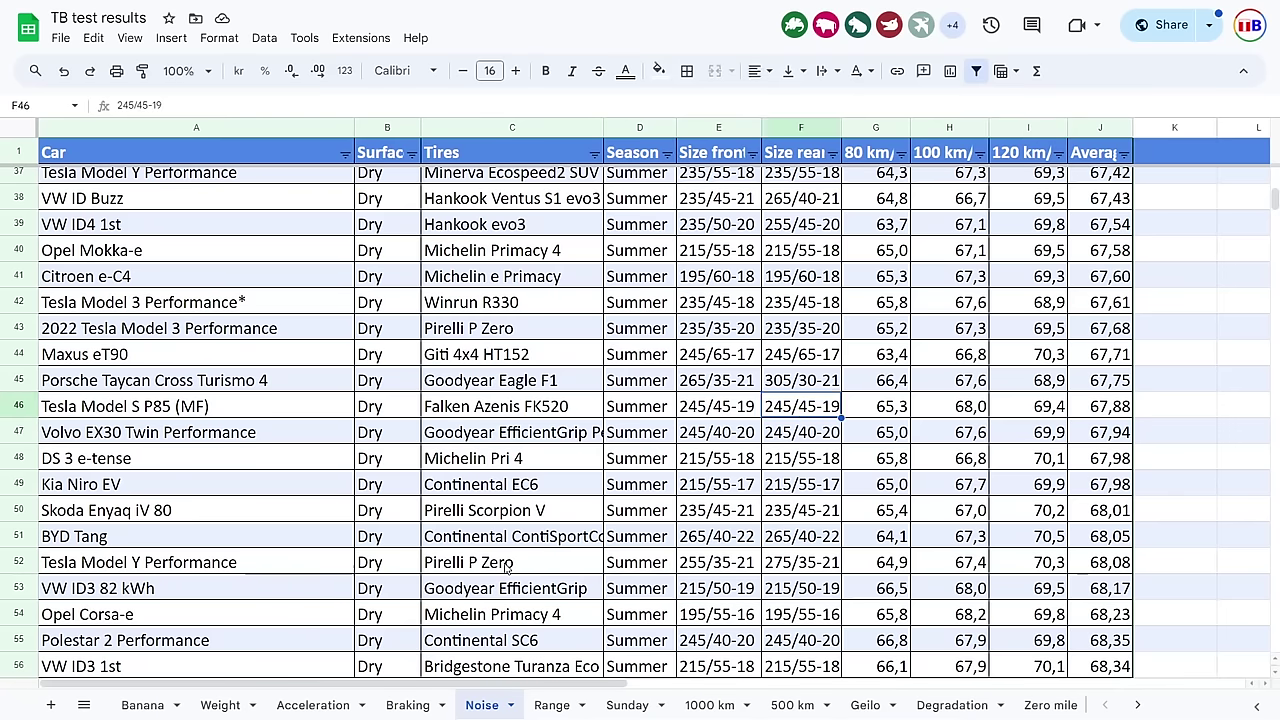
{"action": "key", "text": "Up"}
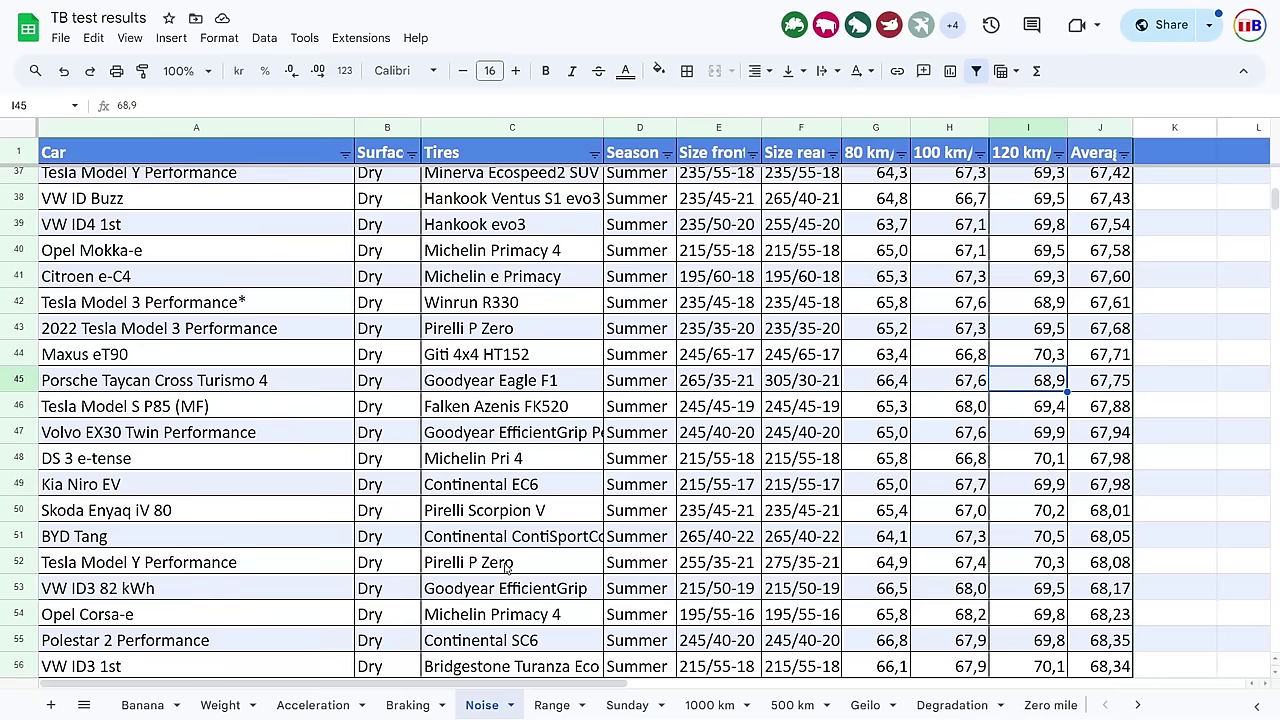
{"action": "key", "text": "Up"}
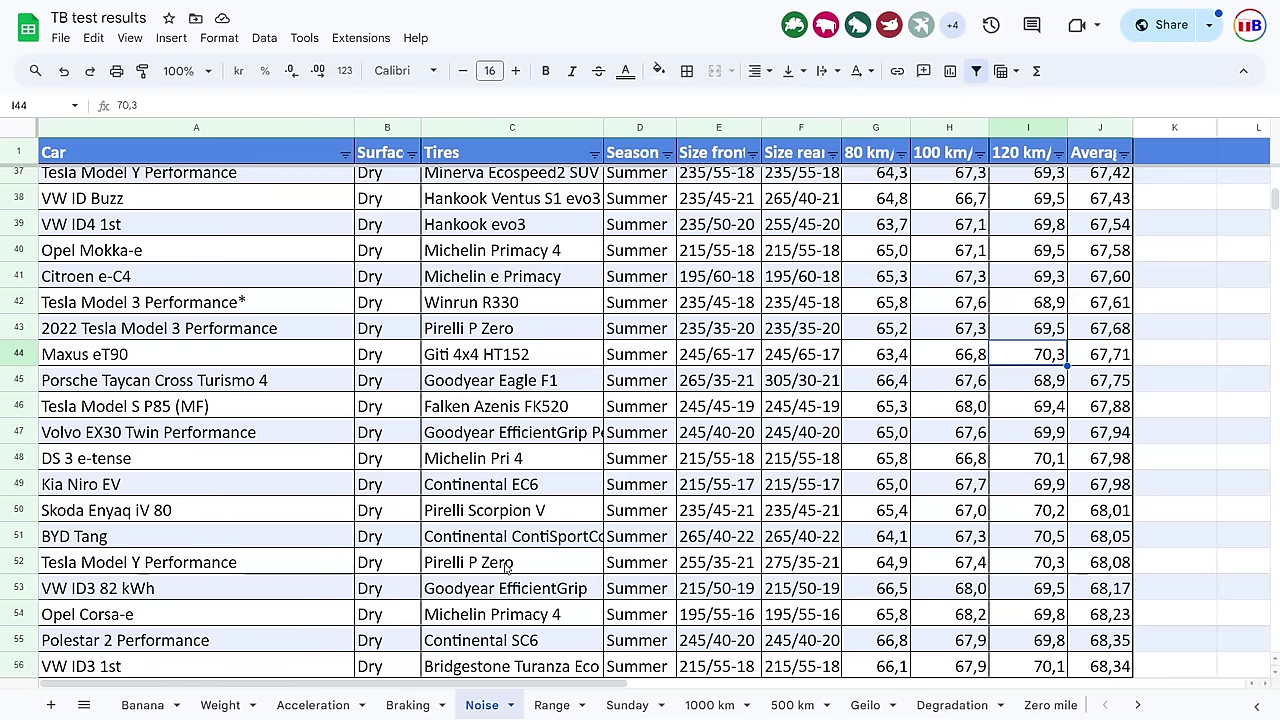
Examine the surface, tire and season details in the 2022 Tesla Model 3 Performance row.
{"action": "key", "text": "Left"}
{"action": "key", "text": "Left"}
{"action": "key", "text": "Left"}
{"action": "key", "text": "Left"}
{"action": "key", "text": "Left"}
{"action": "key", "text": "Left"}
{"action": "key", "text": "Left"}
{"action": "key", "text": "Right"}
{"action": "key", "text": "Up"}
{"action": "key", "text": "Left"}
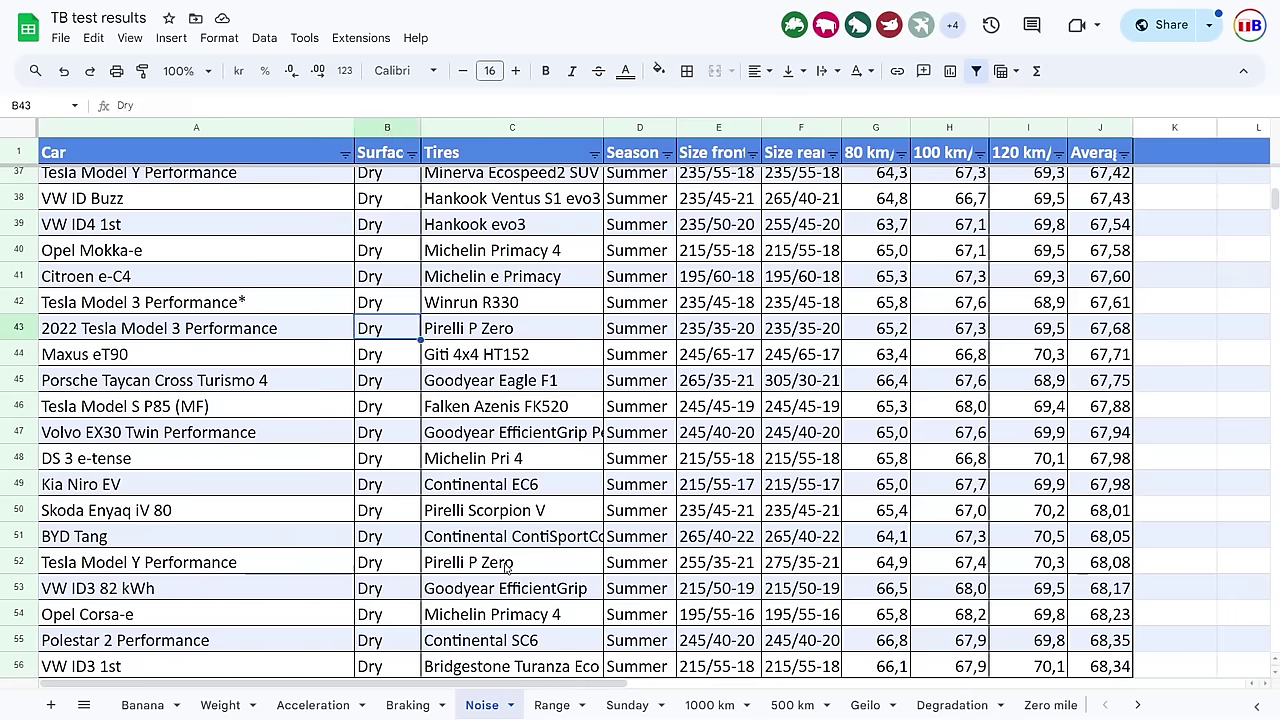
{"action": "key", "text": "Left"}
{"action": "key", "text": "Right"}
{"action": "key", "text": "Right"}
{"action": "key", "text": "Right"}
{"action": "key", "text": "Right"}
{"action": "key", "text": "Left"}
{"action": "key", "text": "Left"}
{"action": "key", "text": "Left"}
{"action": "key", "text": "Left"}
Look through the cars ranked around the Volvo EX30 and return to its average noise value.
{"action": "key", "text": "Down"}
{"action": "key", "text": "Down"}
{"action": "key", "text": "Down"}
{"action": "key", "text": "Down"}
{"action": "key", "text": "Down"}
{"action": "key", "text": "Down"}
{"action": "key", "text": "Down"}
{"action": "key", "text": "Down"}
{"action": "key", "text": "Down"}
{"action": "key", "text": "Up"}
{"action": "key", "text": "Up"}
{"action": "key", "text": "Up"}
{"action": "key", "text": "Up"}
{"action": "key", "text": "Up"}
{"action": "key", "text": "Right"}
{"action": "key", "text": "Right"}
{"action": "key", "text": "Right"}
{"action": "key", "text": "Right"}
{"action": "key", "text": "Right"}
{"action": "key", "text": "Right"}
{"action": "key", "text": "Right"}
{"action": "key", "text": "Right"}
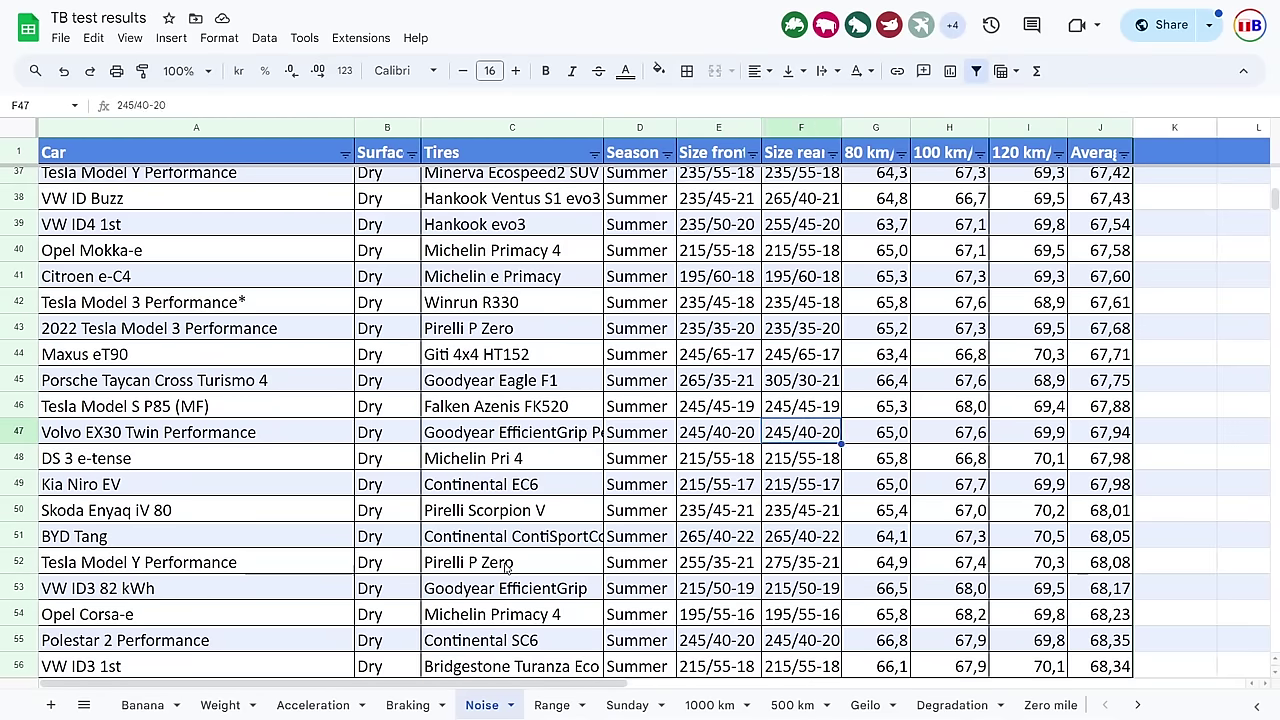
{"action": "key", "text": "Right"}
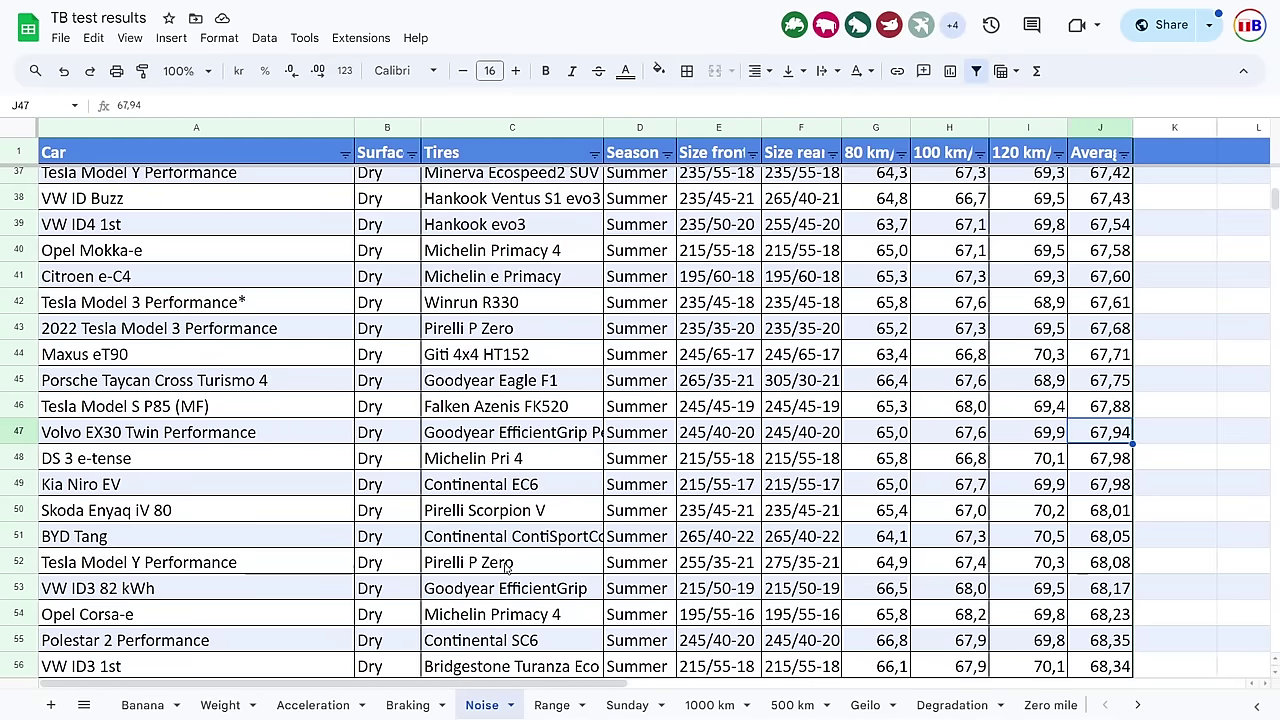
Review the Average column for the cars ranked above the Volvo EX30, moving up towards the start of the noise list.
{"action": "key", "text": "Up"}
{"action": "key", "text": "Up"}
{"action": "key", "text": "Up"}
{"action": "key", "text": "Up"}
{"action": "key", "text": "Up"}
{"action": "key", "text": "Up"}
{"action": "key", "text": "Up"}
{"action": "key", "text": "Up"}
{"action": "key", "text": "Up"}
{"action": "key", "text": "Up"}
{"action": "key", "text": "Up"}
{"action": "key", "text": "Up"}
{"action": "key", "text": "Up"}
{"action": "key", "text": "Up"}
{"action": "key", "text": "Up"}
{"action": "key", "text": "Up"}
{"action": "key", "text": "Up"}
{"action": "key", "text": "Up"}
{"action": "key", "text": "Up"}
{"action": "key", "text": "Up"}
{"action": "key", "text": "Up"}
{"action": "key", "text": "Up"}
{"action": "key", "text": "Up"}
{"action": "key", "text": "Up"}
{"action": "key", "text": "Up"}
{"action": "key", "text": "Up"}
{"action": "key", "text": "Up"}
{"action": "key", "text": "Up"}
{"action": "key", "text": "Up"}
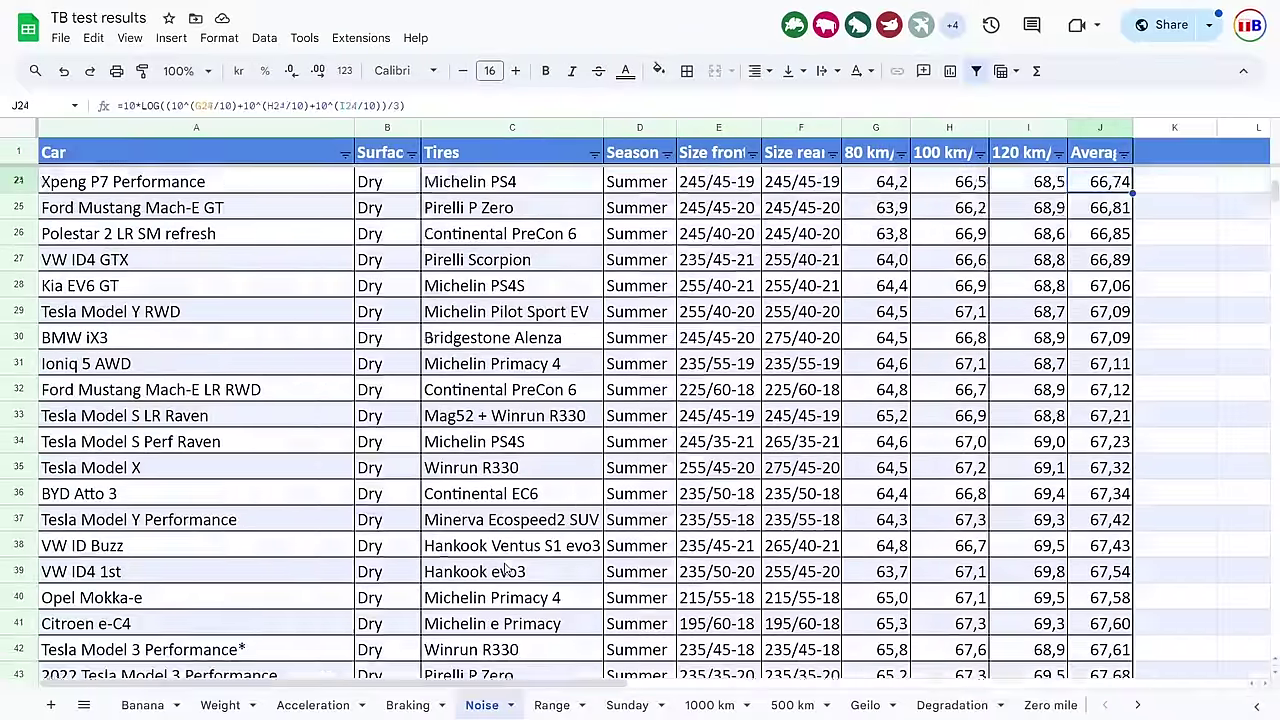
{"action": "key", "text": "Up"}
{"action": "key", "text": "Up"}
{"action": "key", "text": "Up"}
{"action": "key", "text": "Up"}
{"action": "key", "text": "Up"}
{"action": "key", "text": "Up"}
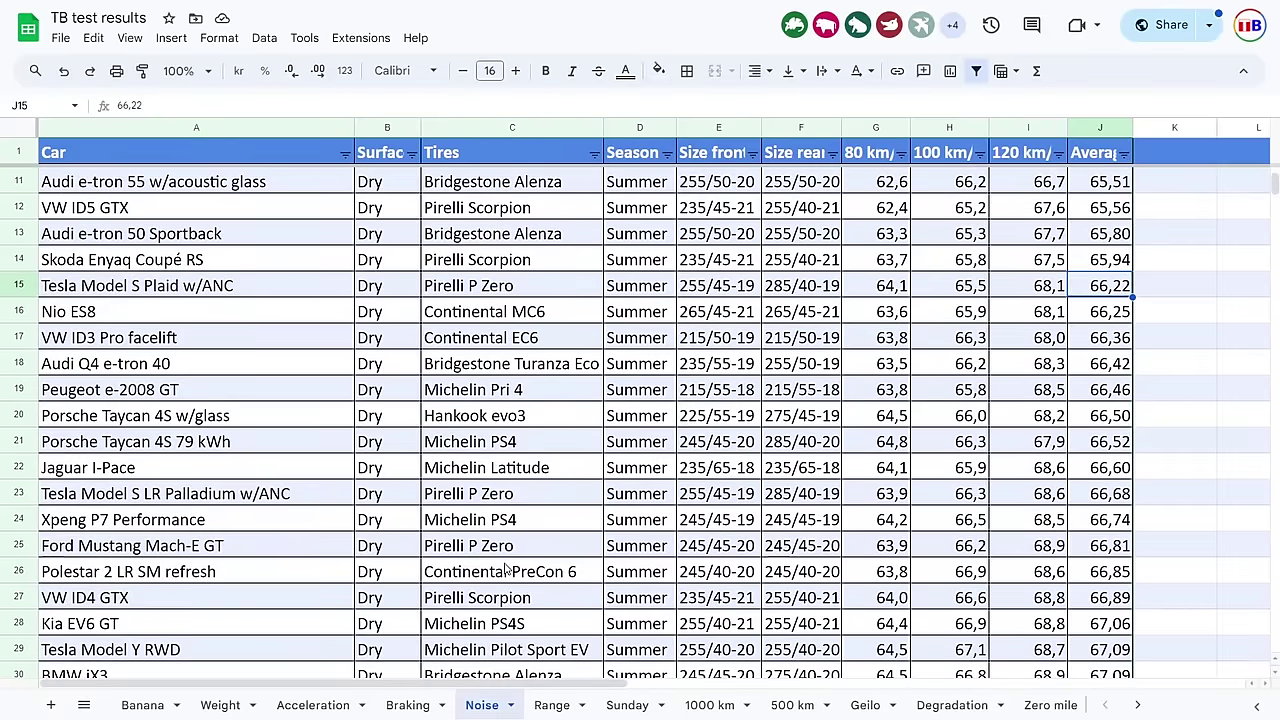
{"action": "key", "text": "Up"}
{"action": "key", "text": "Up"}
{"action": "key", "text": "Up"}
{"action": "key", "text": "Up"}
{"action": "key", "text": "Up"}
{"action": "key", "text": "Up"}
{"action": "key", "text": "Up"}
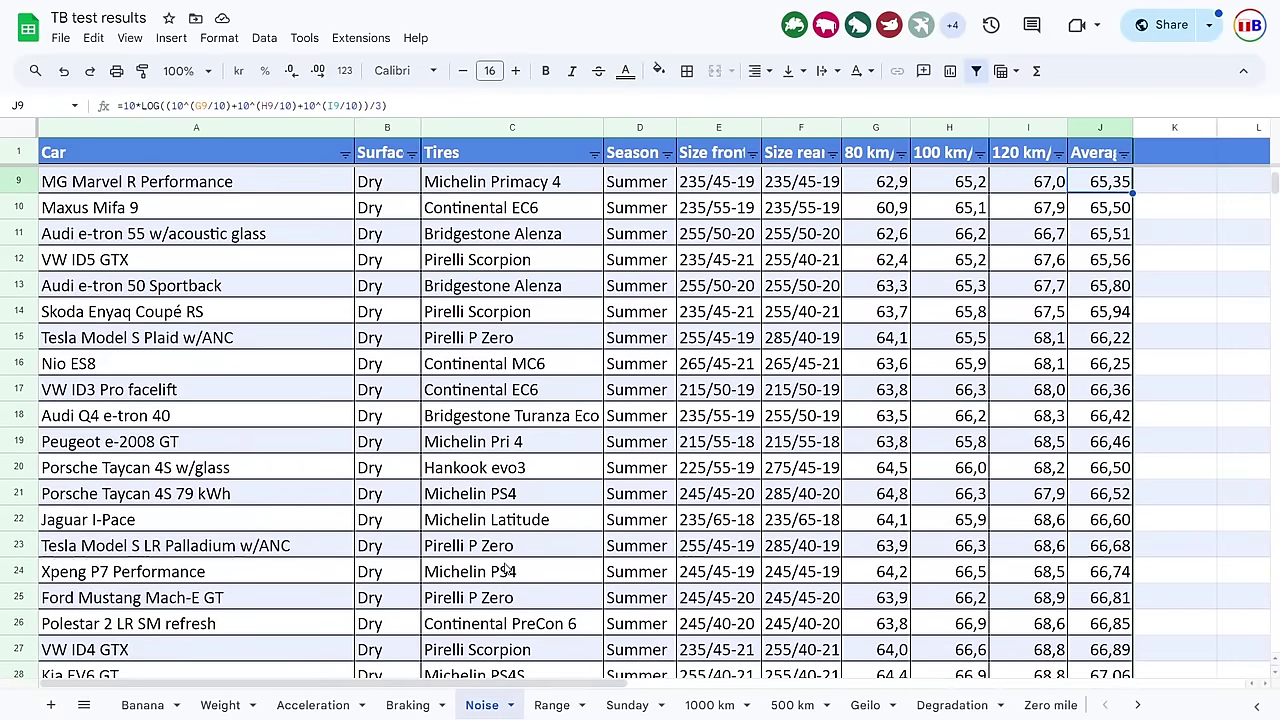
Review the Average column back down the noise ranking to the Xpeng P7 Performance row.
{"action": "key", "text": "Down"}
{"action": "key", "text": "Down"}
{"action": "key", "text": "Down"}
{"action": "key", "text": "Down"}
{"action": "key", "text": "Down"}
{"action": "key", "text": "Down"}
{"action": "key", "text": "Down"}
{"action": "key", "text": "Down"}
{"action": "key", "text": "Down"}
{"action": "key", "text": "Down"}
{"action": "key", "text": "Down"}
{"action": "key", "text": "Down"}
{"action": "key", "text": "Down"}
{"action": "key", "text": "Down"}
{"action": "key", "text": "Down"}
{"action": "key", "text": "Down"}
{"action": "key", "text": "Down"}
{"action": "key", "text": "Down"}
{"action": "key", "text": "Down"}
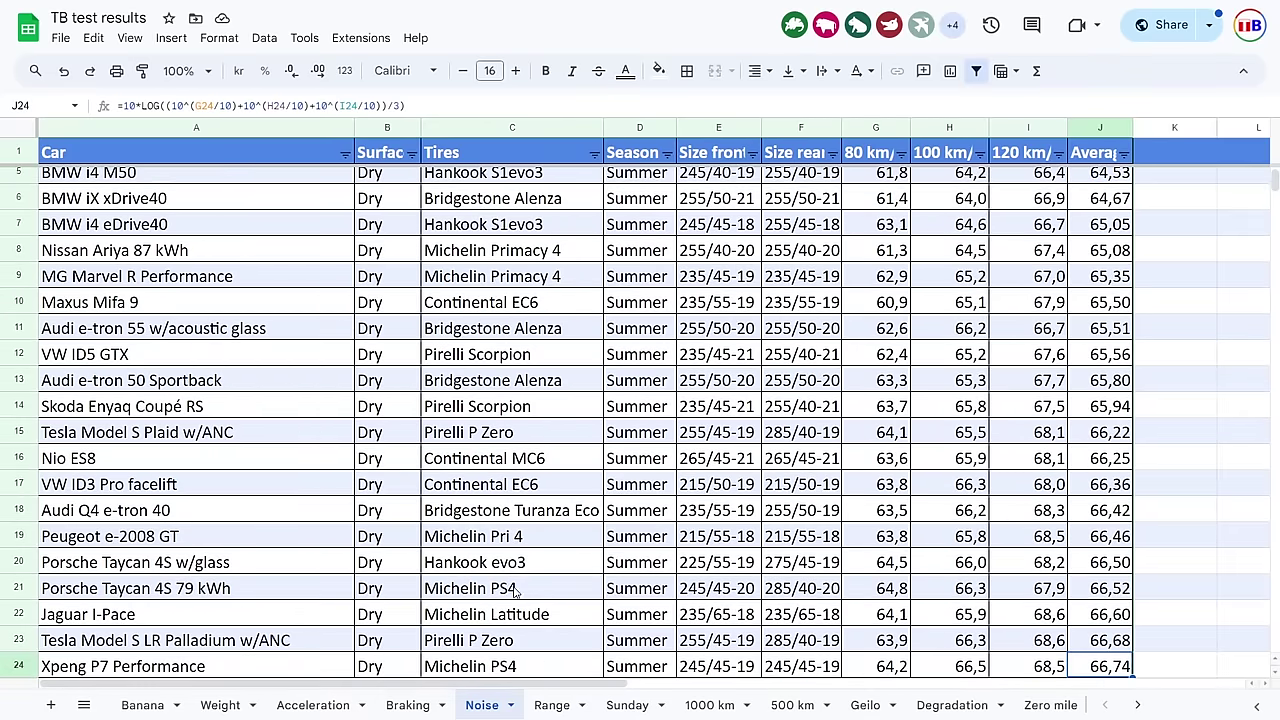
Examine the Volvo EX30 Twin Performance row in the Acceleration sheet, including its 0-100 (1 ft), 0-100 spec and Test vs spec values.
{"action": "left_click", "coordinate": [310, 704]}
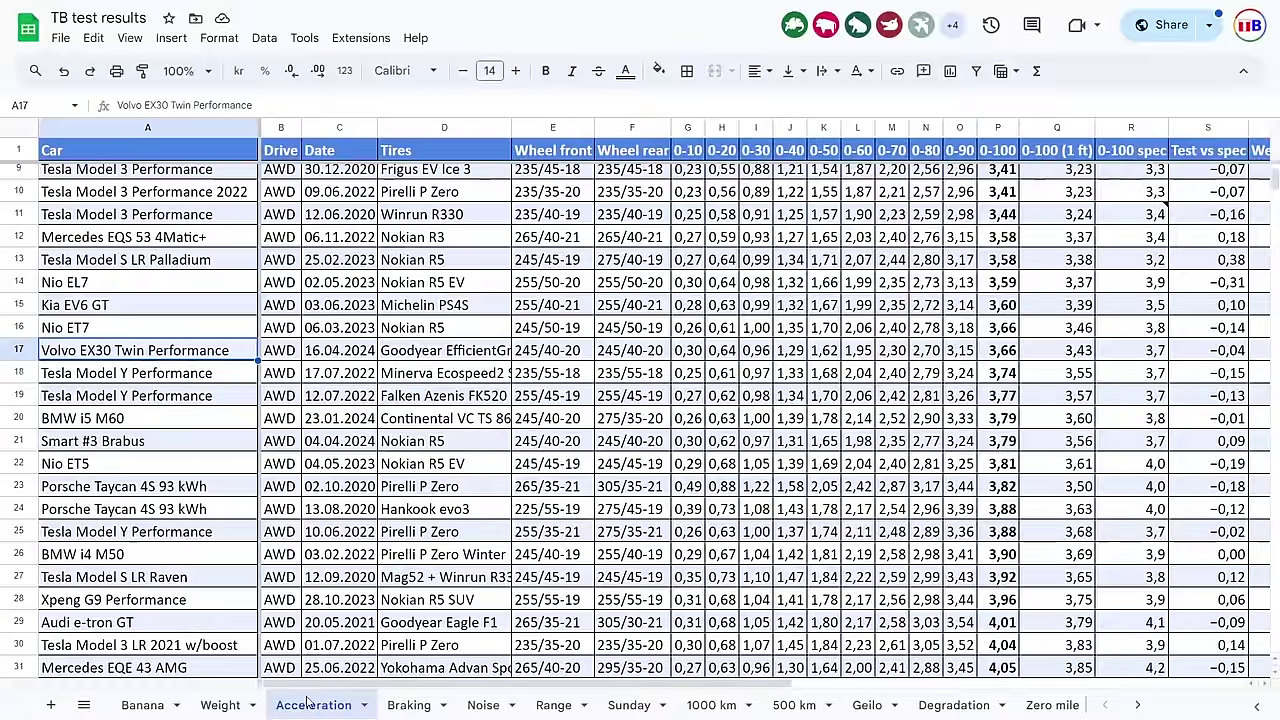
{"action": "key", "text": "Right"}
{"action": "key", "text": "Right"}
{"action": "key", "text": "Right"}
{"action": "key", "text": "Right"}
{"action": "key", "text": "Right"}
{"action": "key", "text": "Right"}
{"action": "key", "text": "Right"}
{"action": "key", "text": "Right"}
{"action": "key", "text": "Right"}
{"action": "key", "text": "Right"}
{"action": "key", "text": "Right"}
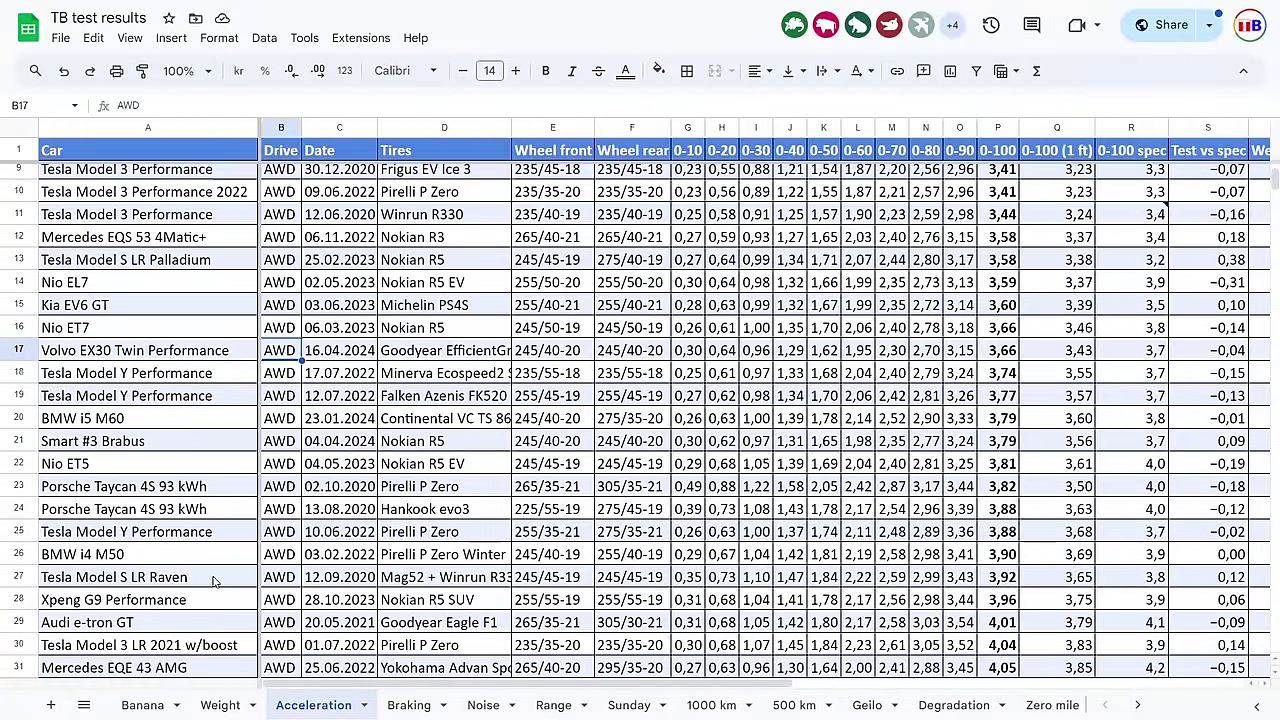
{"action": "key", "text": "Right"}
{"action": "key", "text": "Right"}
{"action": "key", "text": "Right"}
{"action": "key", "text": "Right"}
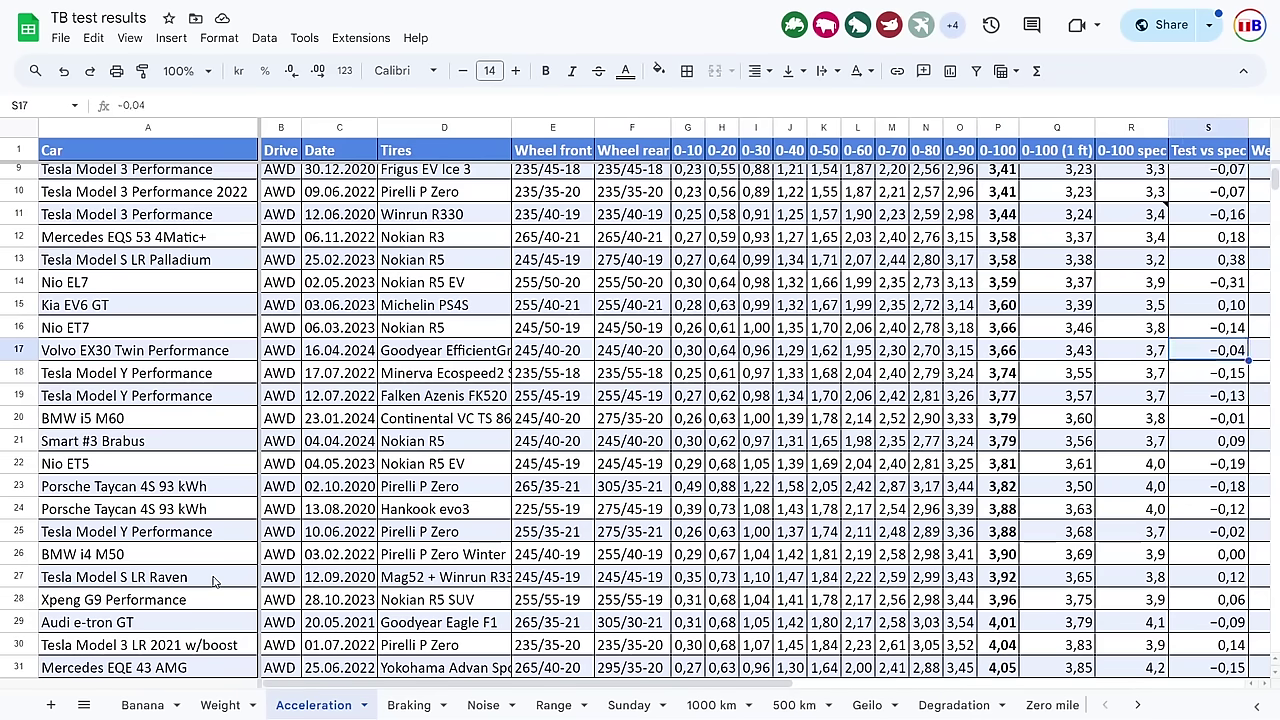
{"action": "key", "text": "Right"}
{"action": "key", "text": "Right"}
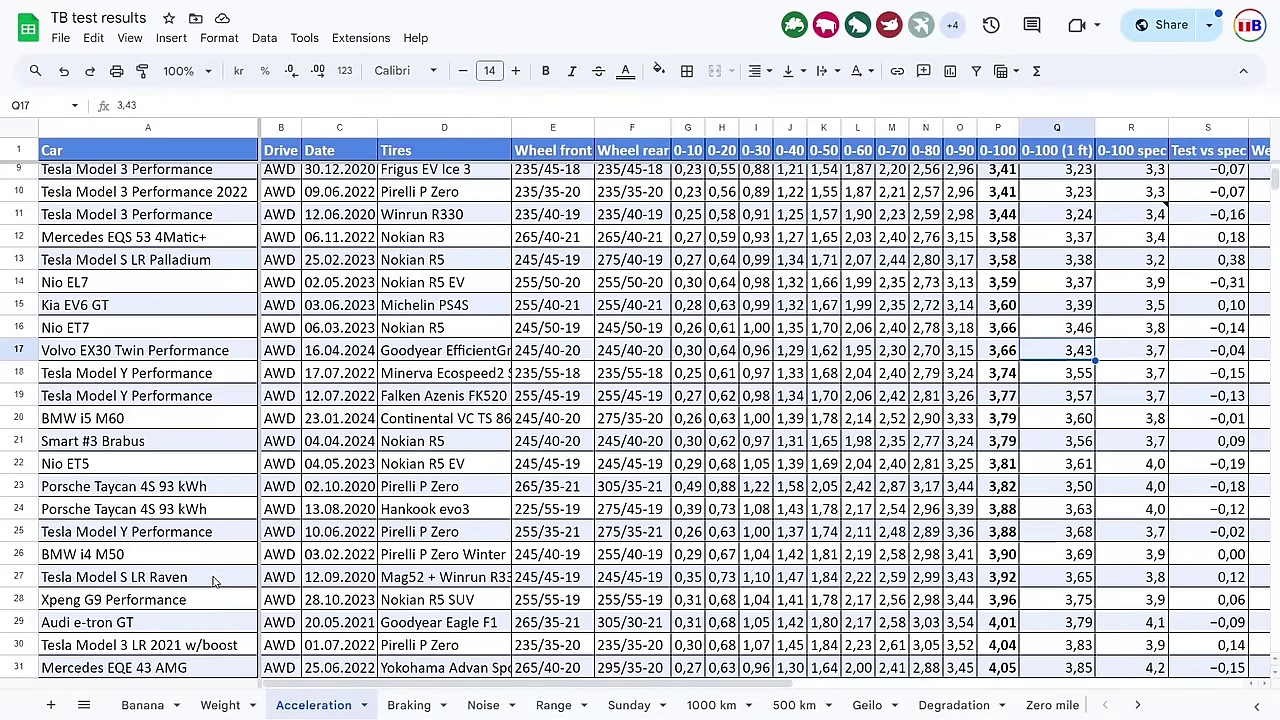
Check the remaining columns of the Volvo EX30 row, and return to the Car column at the Tesla Model Y Performance below it.
{"action": "key", "text": "Right"}
{"action": "key", "text": "Right"}
{"action": "key", "text": "Left"}
{"action": "key", "text": "Left"}
{"action": "key", "text": "Left"}
{"action": "key", "text": "Left"}
{"action": "key", "text": "Left"}
{"action": "key", "text": "Left"}
{"action": "key", "text": "Left"}
{"action": "key", "text": "Left"}
{"action": "key", "text": "Left"}
{"action": "key", "text": "Left"}
{"action": "key", "text": "Left"}
{"action": "key", "text": "Left"}
{"action": "key", "text": "Left"}
{"action": "key", "text": "Left"}
{"action": "key", "text": "Left"}
{"action": "key", "text": "Left"}
{"action": "key", "text": "Left"}
{"action": "key", "text": "Left"}
{"action": "key", "text": "Left"}
{"action": "key", "text": "Down"}
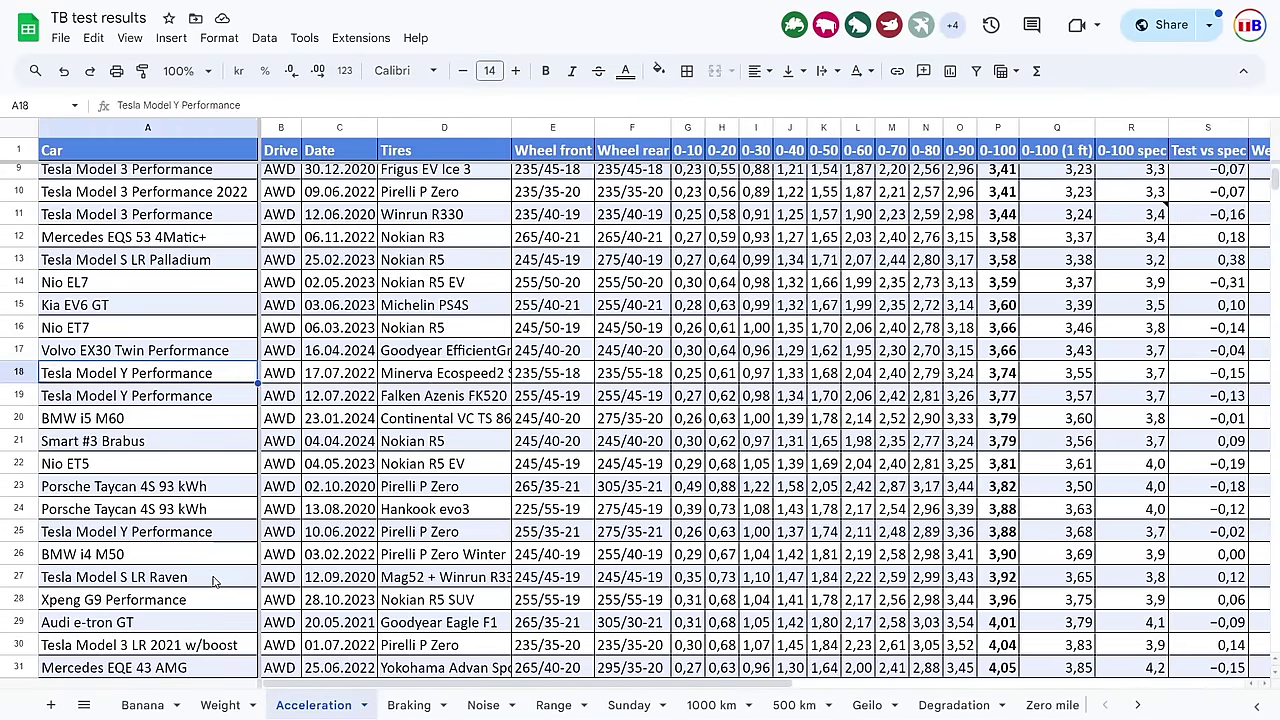
Find the Smart #3 Brabus row in the acceleration ranking and examine its tire and wheel size columns.
{"action": "key", "text": "Down"}
{"action": "key", "text": "Down"}
{"action": "key", "text": "Down"}
{"action": "key", "text": "Right"}
{"action": "key", "text": "Right"}
{"action": "key", "text": "Right"}
{"action": "key", "text": "Right"}
{"action": "key", "text": "Right"}
{"action": "key", "text": "Right"}
{"action": "key", "text": "Right"}
{"action": "key", "text": "Left"}
{"action": "key", "text": "Left"}
{"action": "key", "text": "Left"}
{"action": "key", "text": "Left"}
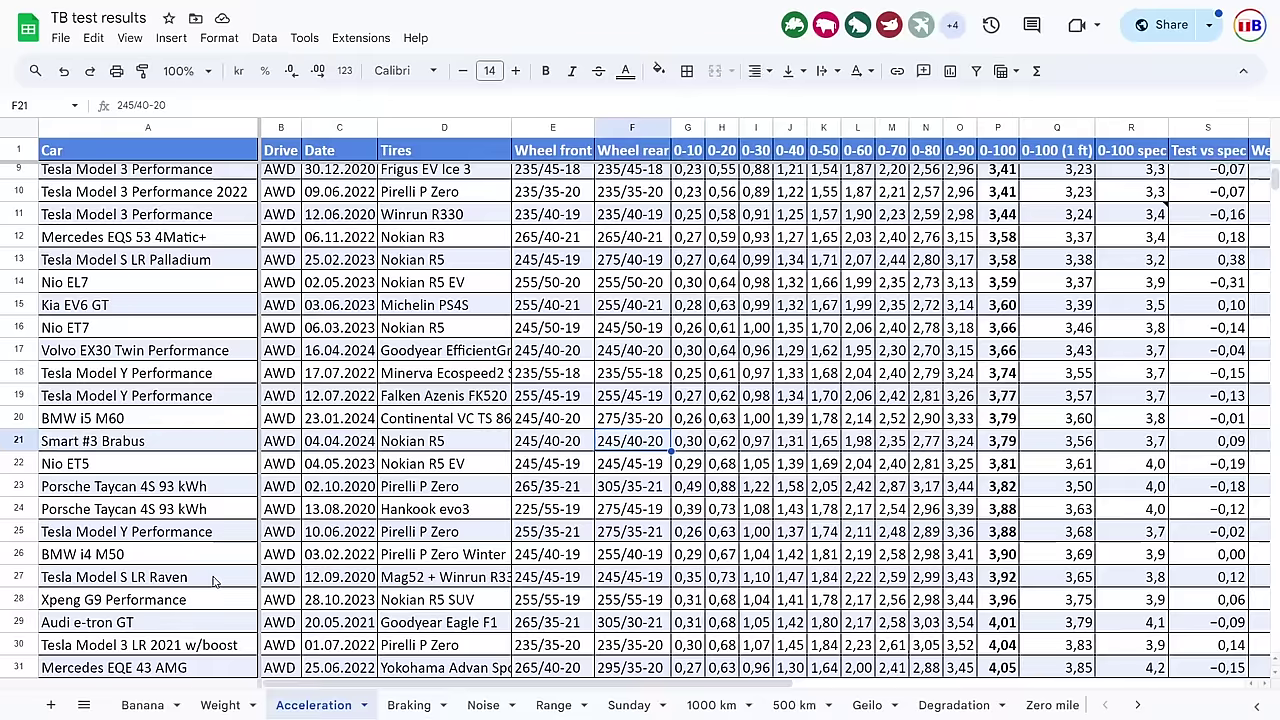
Examine the Smart #3 Brabus row from its split times through 0-100 and Test vs spec to Weight.
{"action": "key", "text": "Right"}
{"action": "key", "text": "Right"}
{"action": "key", "text": "Right"}
{"action": "key", "text": "Right"}
{"action": "key", "text": "Right"}
{"action": "key", "text": "Right"}
{"action": "key", "text": "Right"}
{"action": "key", "text": "Right"}
{"action": "key", "text": "Right"}
{"action": "key", "text": "Right"}
{"action": "key", "text": "Right"}
{"action": "key", "text": "Right"}
{"action": "key", "text": "Right"}
{"action": "key", "text": "Right"}
{"action": "key", "text": "Right"}
{"action": "key", "text": "Right"}
{"action": "key", "text": "Right"}
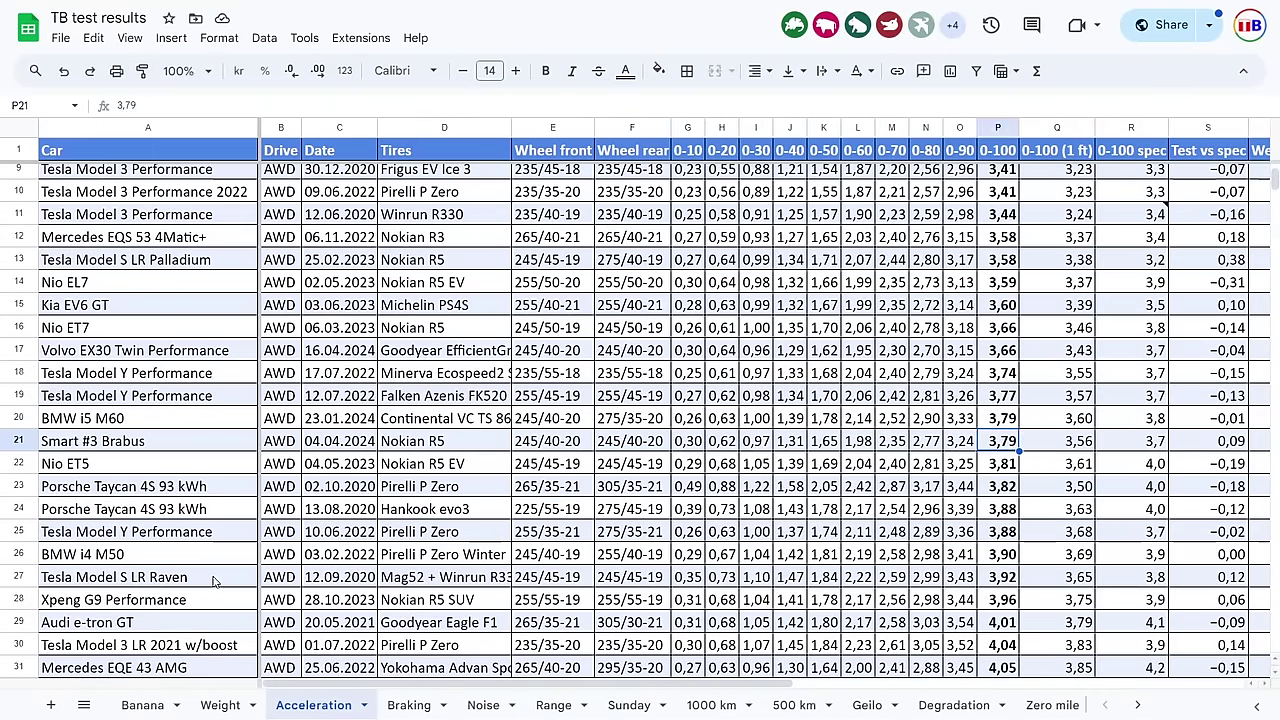
{"action": "key", "text": "Left"}
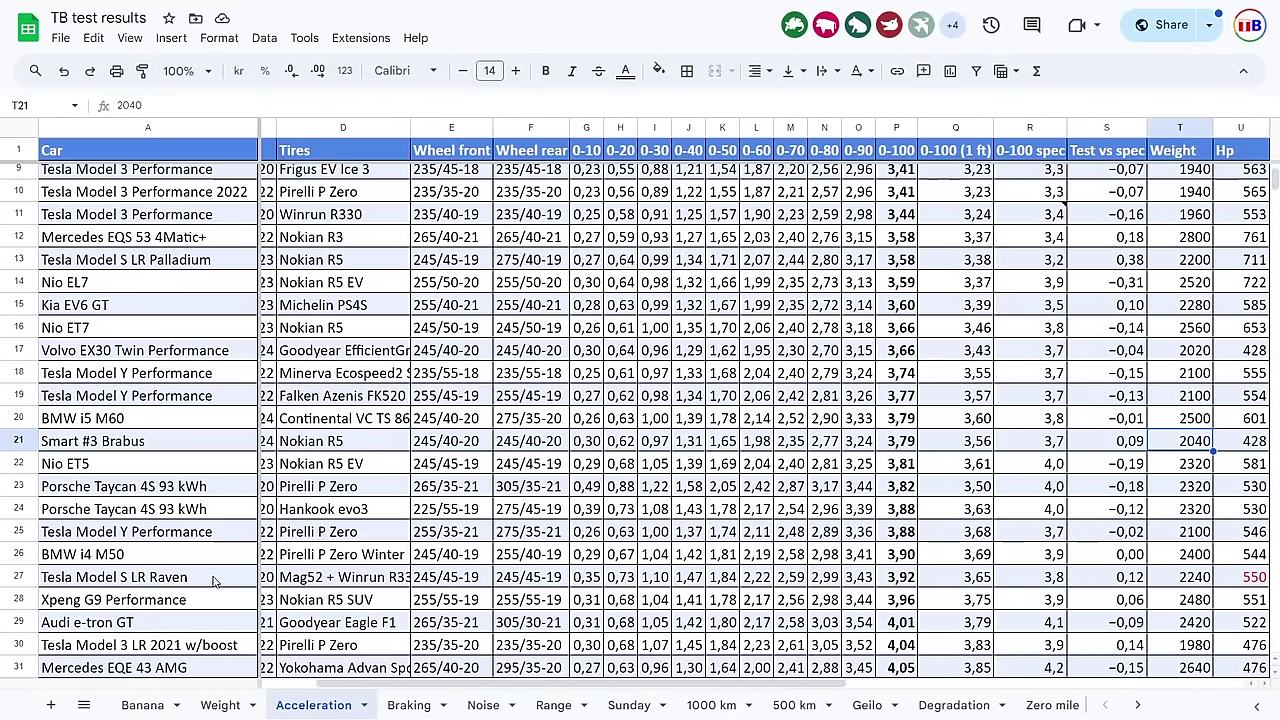
Review the Smart #3 Brabus row back to its car name and go up to the Tesla Model Y Performance in row 18.
{"action": "key", "text": "Left"}
{"action": "key", "text": "Left"}
{"action": "key", "text": "Left"}
{"action": "key", "text": "Left"}
{"action": "key", "text": "Left"}
{"action": "key", "text": "Left"}
{"action": "key", "text": "Right"}
{"action": "key", "text": "Right"}
{"action": "key", "text": "Left"}
{"action": "key", "text": "Left"}
{"action": "key", "text": "Left"}
{"action": "key", "text": "Left"}
{"action": "key", "text": "Left"}
{"action": "key", "text": "Home"}
{"action": "key", "text": "Up"}
{"action": "key", "text": "Up"}
{"action": "key", "text": "Up"}
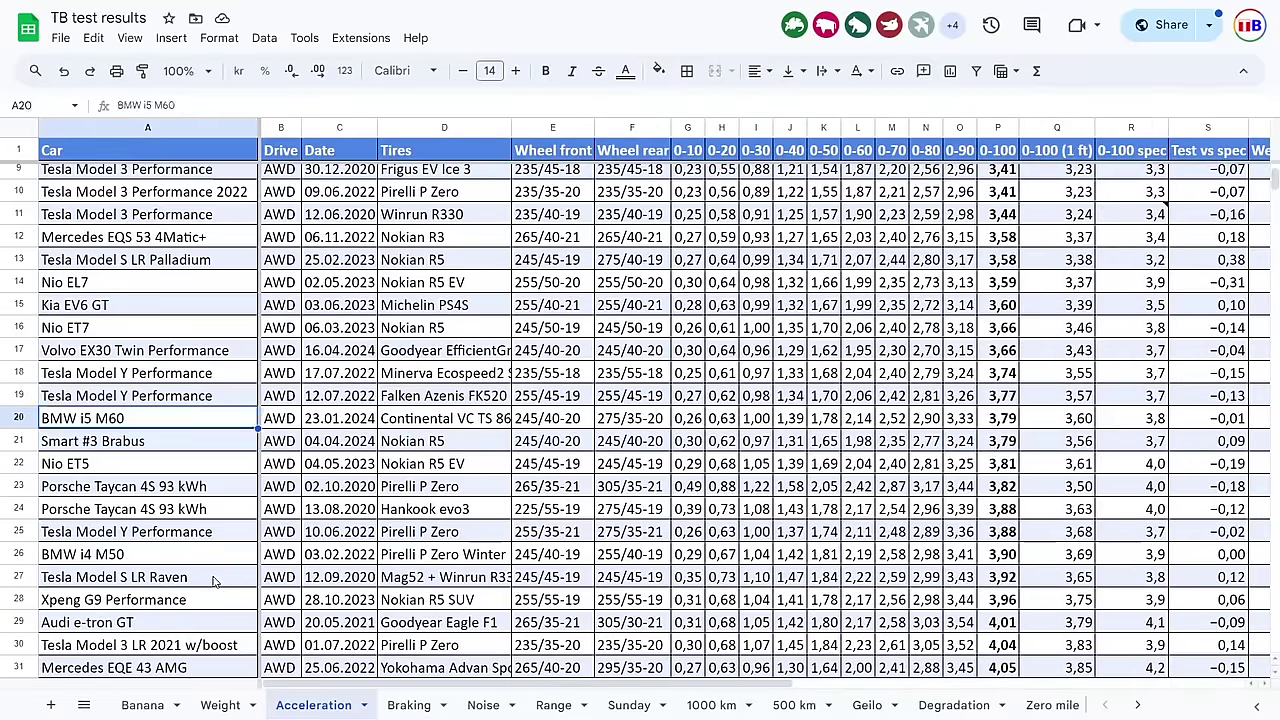
{"action": "key", "text": "Up"}
{"action": "key", "text": "Down"}
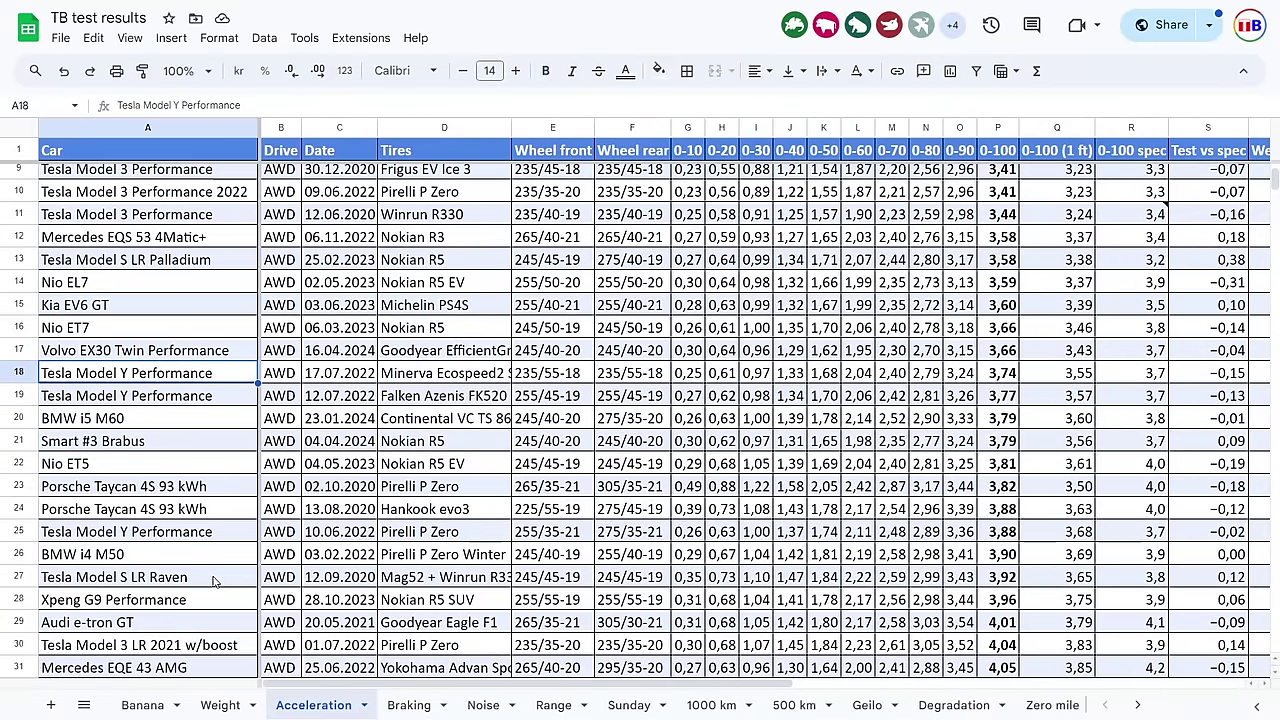
Look down the Car column from the Tesla Model Y Performance to the BMW i4 M50.
{"action": "key", "text": "Down"}
{"action": "key", "text": "Down"}
{"action": "key", "text": "Down"}
{"action": "key", "text": "Down"}
{"action": "key", "text": "Down"}
{"action": "key", "text": "Down"}
{"action": "key", "text": "Down"}
{"action": "key", "text": "Down"}
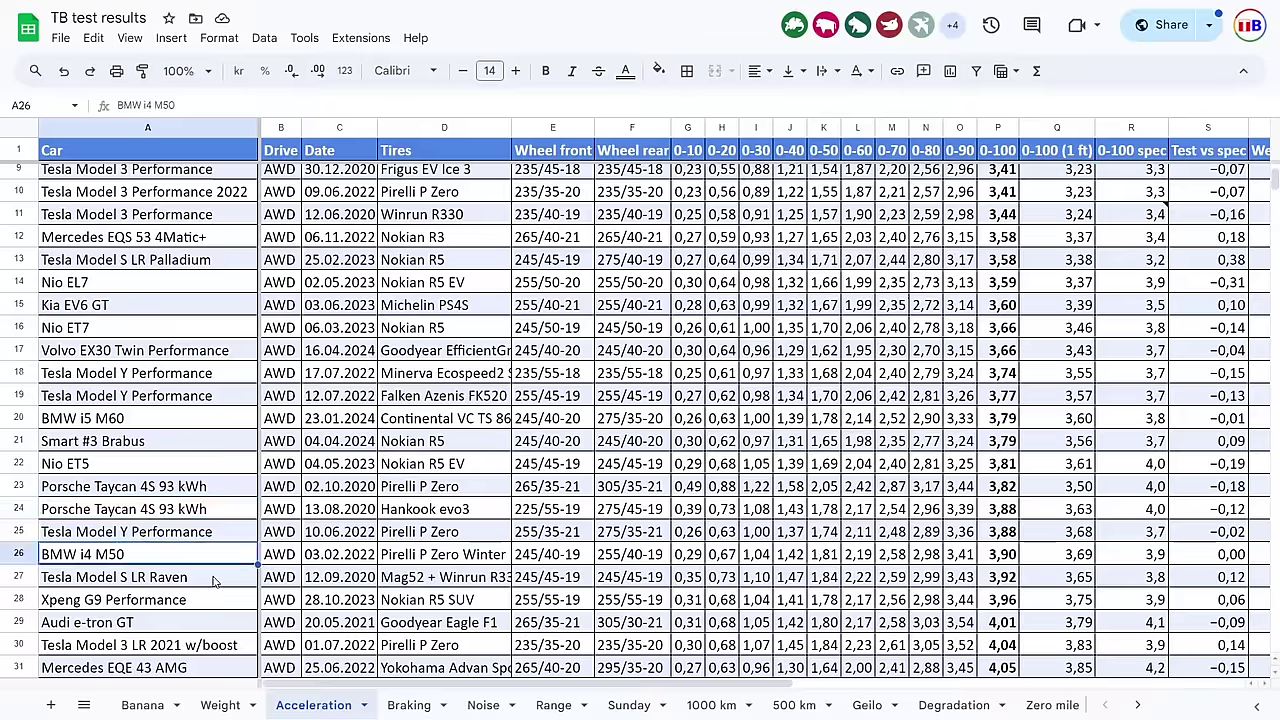
Examine the BMW i4 M50 row's acceleration data and return to its car name.
{"action": "key", "text": "Right"}
{"action": "key", "text": "Right"}
{"action": "key", "text": "Right"}
{"action": "key", "text": "Right"}
{"action": "key", "text": "Right"}
{"action": "key", "text": "Right"}
{"action": "key", "text": "Right"}
{"action": "key", "text": "Right"}
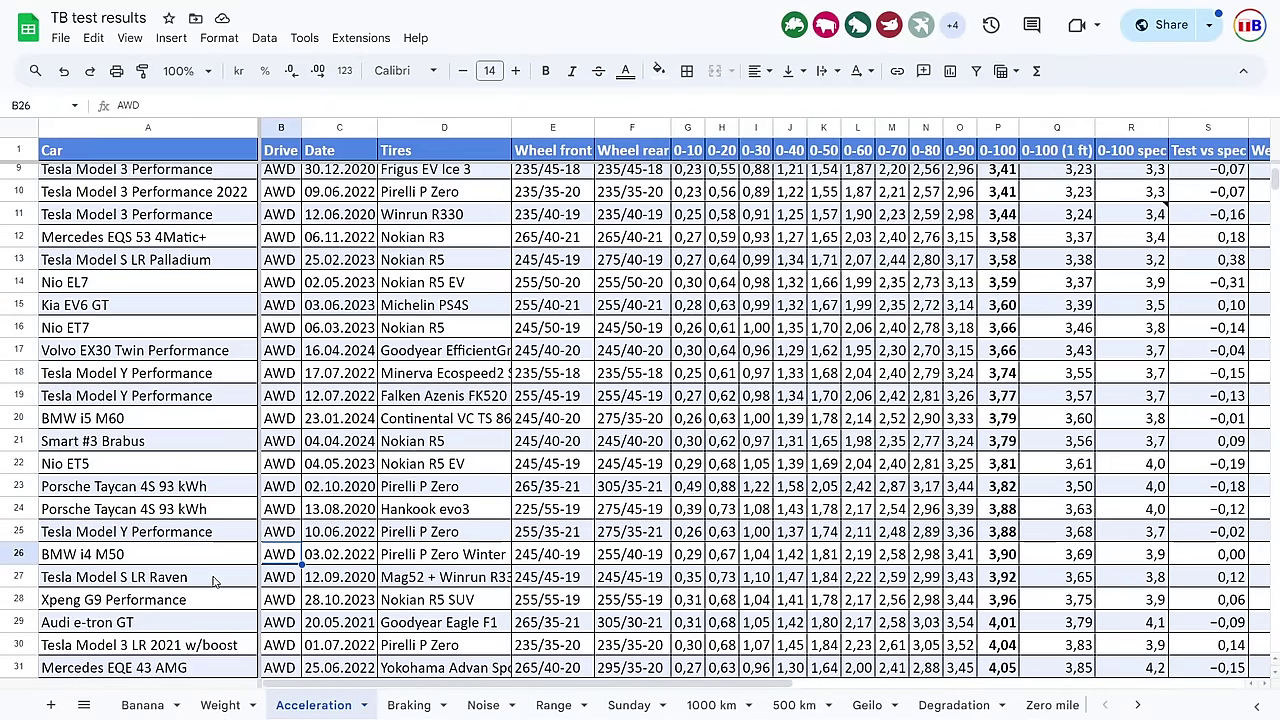
{"action": "key", "text": "Left"}
{"action": "key", "text": "Left"}
{"action": "key", "text": "Left"}
{"action": "key", "text": "Left"}
{"action": "key", "text": "Left"}
{"action": "key", "text": "Left"}
{"action": "key", "text": "Left"}
{"action": "key", "text": "Left"}
Look back up the Car column of the acceleration ranking from the BMW i4 M50.
{"action": "key", "text": "Up"}
{"action": "key", "text": "Up"}
{"action": "key", "text": "Up"}
{"action": "key", "text": "Up"}
{"action": "key", "text": "Up"}
{"action": "key", "text": "Up"}
{"action": "key", "text": "Up"}
{"action": "key", "text": "Up"}
{"action": "key", "text": "Up"}
{"action": "key", "text": "Up"}
{"action": "key", "text": "Up"}
{"action": "key", "text": "Up"}
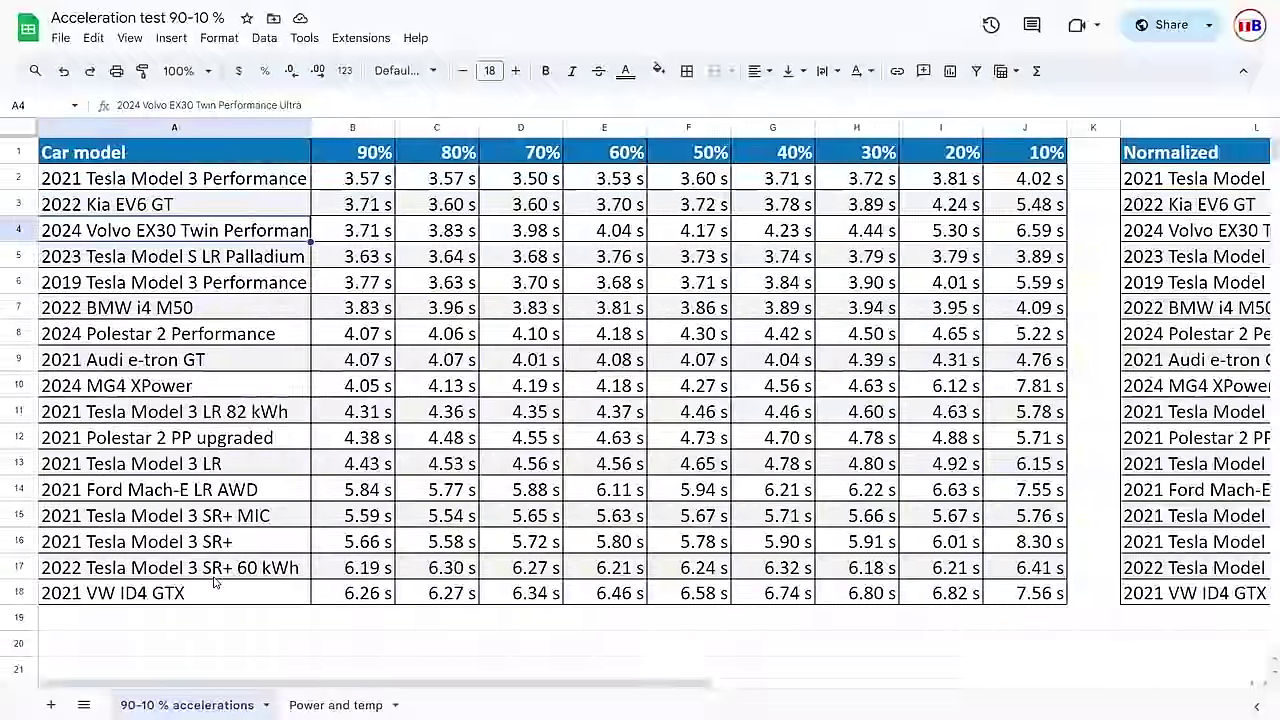
Examine the 2024 Volvo EX30 Twin Performance row in the 90-10 % accelerations sheet, returning to its 90% time.
{"action": "key", "text": "Right"}
{"action": "key", "text": "Left"}
{"action": "key", "text": "Right"}
{"action": "key", "text": "Right"}
{"action": "key", "text": "Right"}
{"action": "key", "text": "Right"}
{"action": "key", "text": "Right"}
{"action": "key", "text": "Right"}
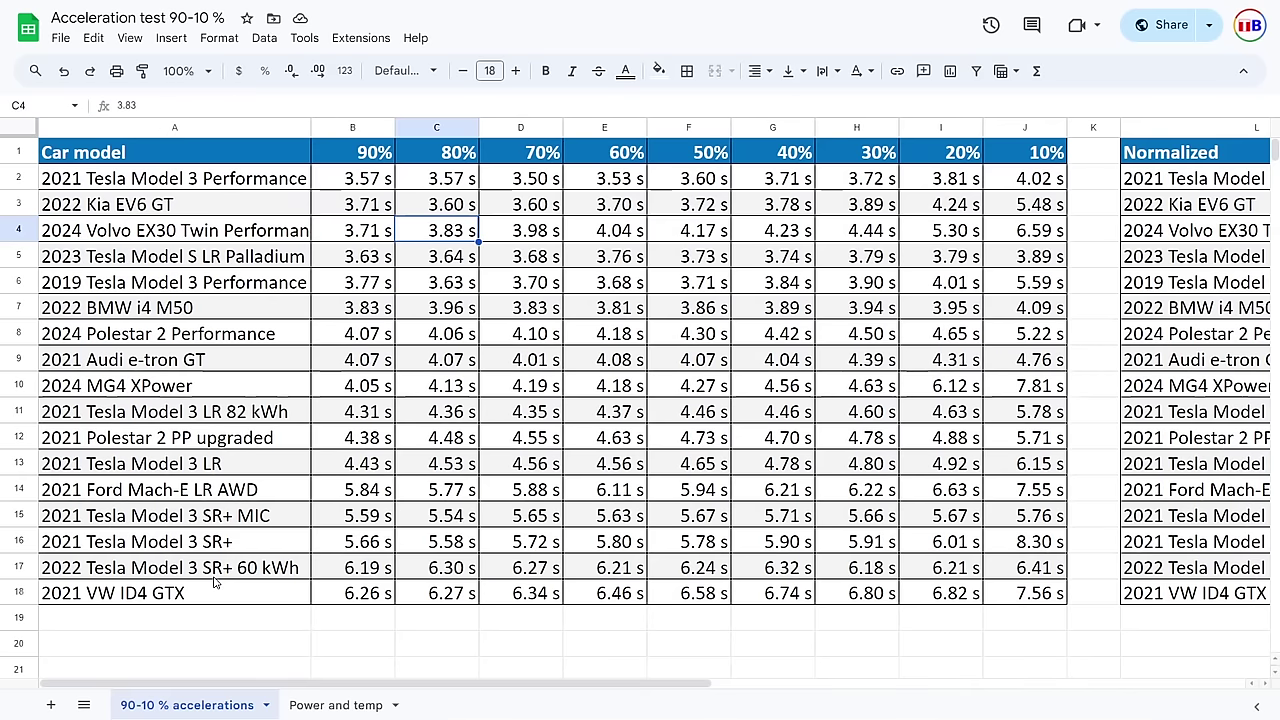
{"action": "key", "text": "Left"}
{"action": "key", "text": "Left"}
{"action": "key", "text": "Left"}
{"action": "key", "text": "Left"}
{"action": "key", "text": "Left"}
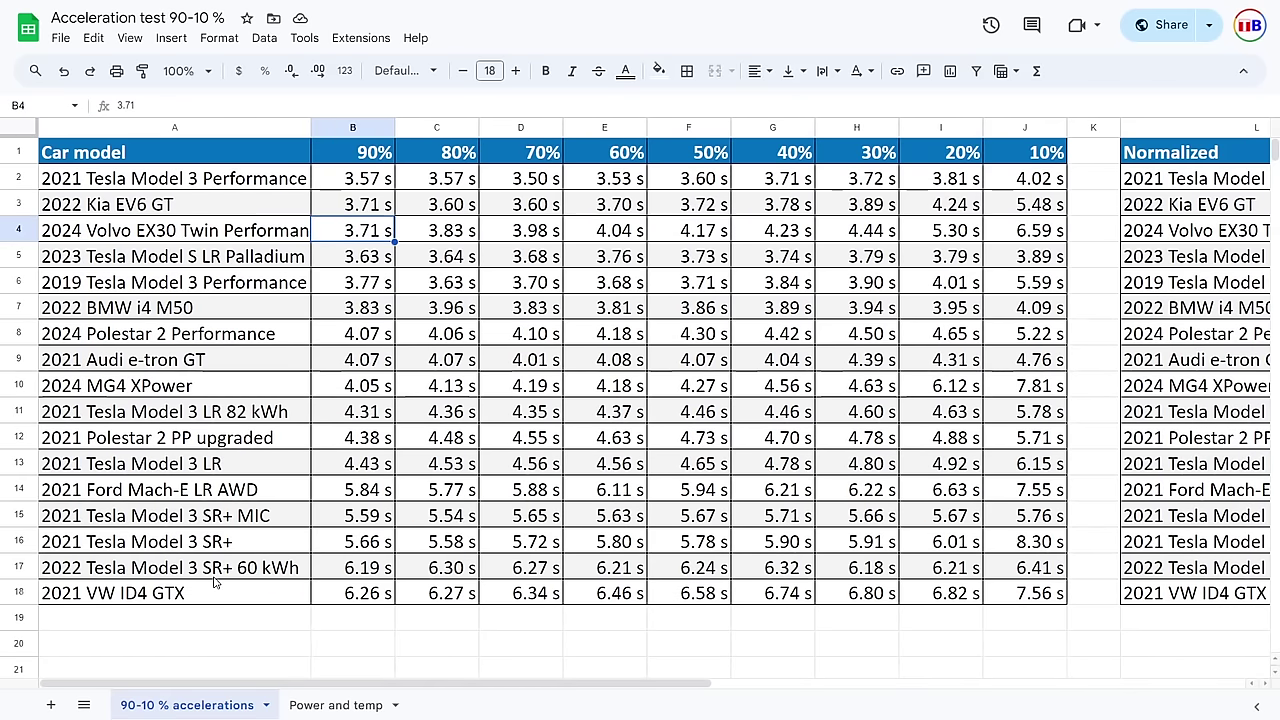
Compare the Volvo EX30's acceleration times at 90%, 80% and 70% charge.
{"action": "key", "text": "Right"}
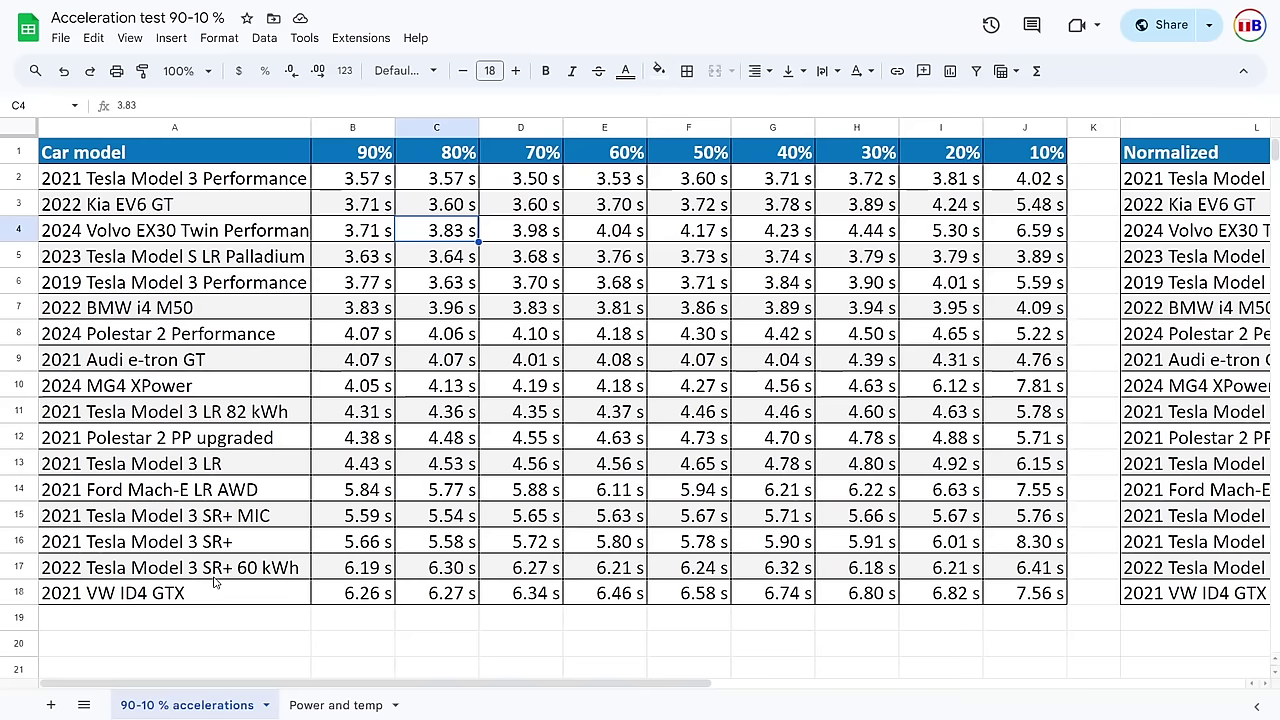
{"action": "key", "text": "Left"}
{"action": "key", "text": "Left"}
{"action": "key", "text": "Right"}
{"action": "key", "text": "Left"}
{"action": "key", "text": "Right"}
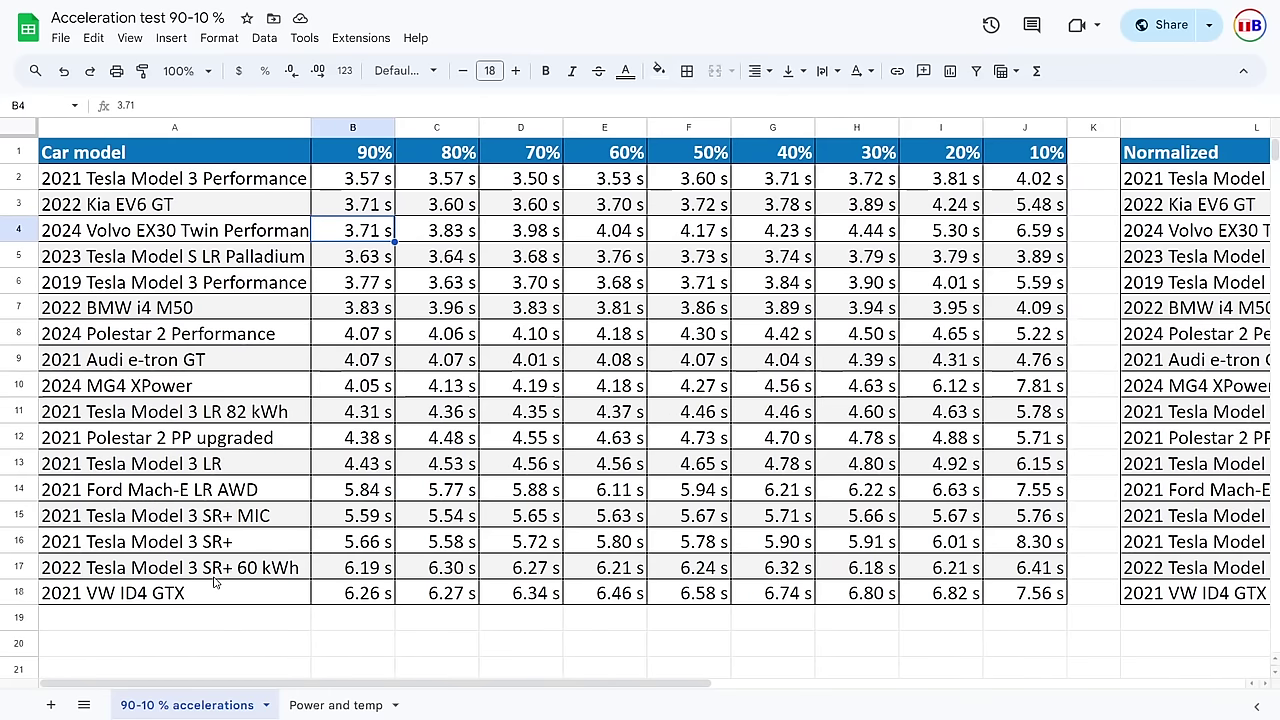
{"action": "key", "text": "Right"}
{"action": "key", "text": "Right"}
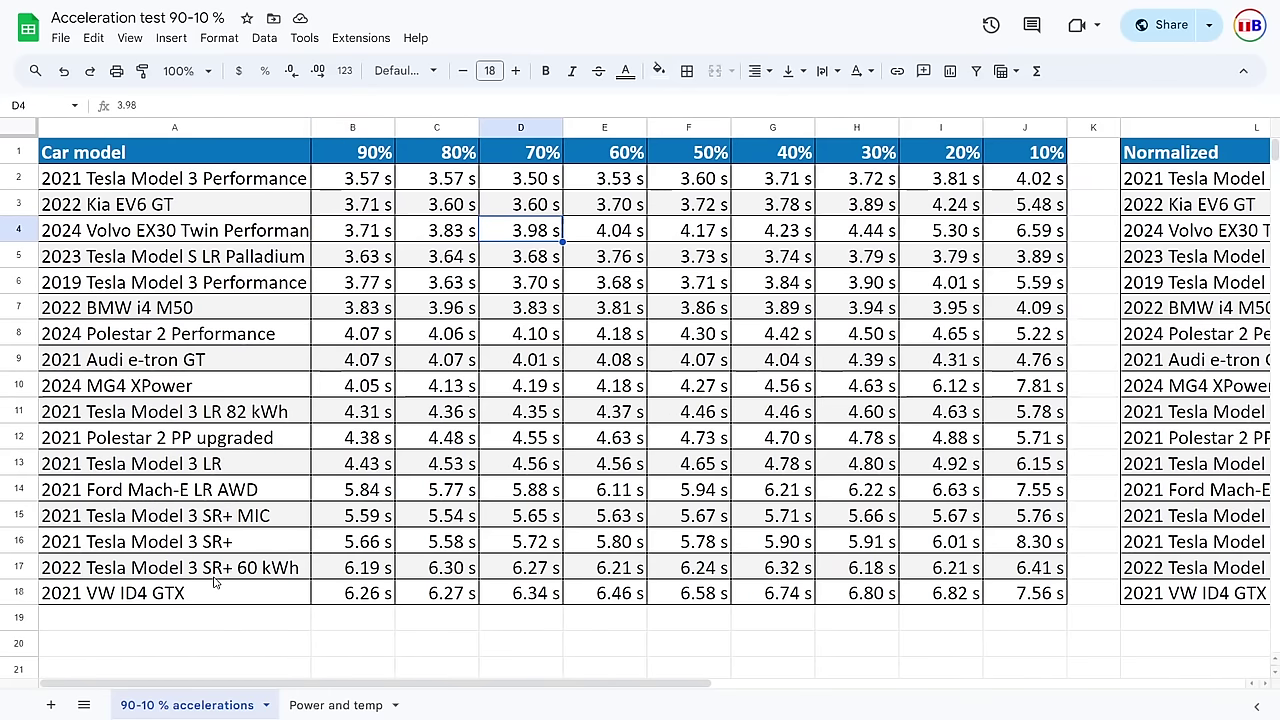
{"action": "key", "text": "Left"}
{"action": "key", "text": "Right"}
Compare the Volvo EX30's 70% acceleration time with the 2022 BMW i4 M50's.
{"action": "key", "text": "Down"}
{"action": "key", "text": "Down"}
{"action": "key", "text": "Down"}
{"action": "key", "text": "Up"}
{"action": "key", "text": "Up"}
{"action": "key", "text": "Up"}
{"action": "key", "text": "Down"}
{"action": "key", "text": "Down"}
{"action": "key", "text": "Down"}
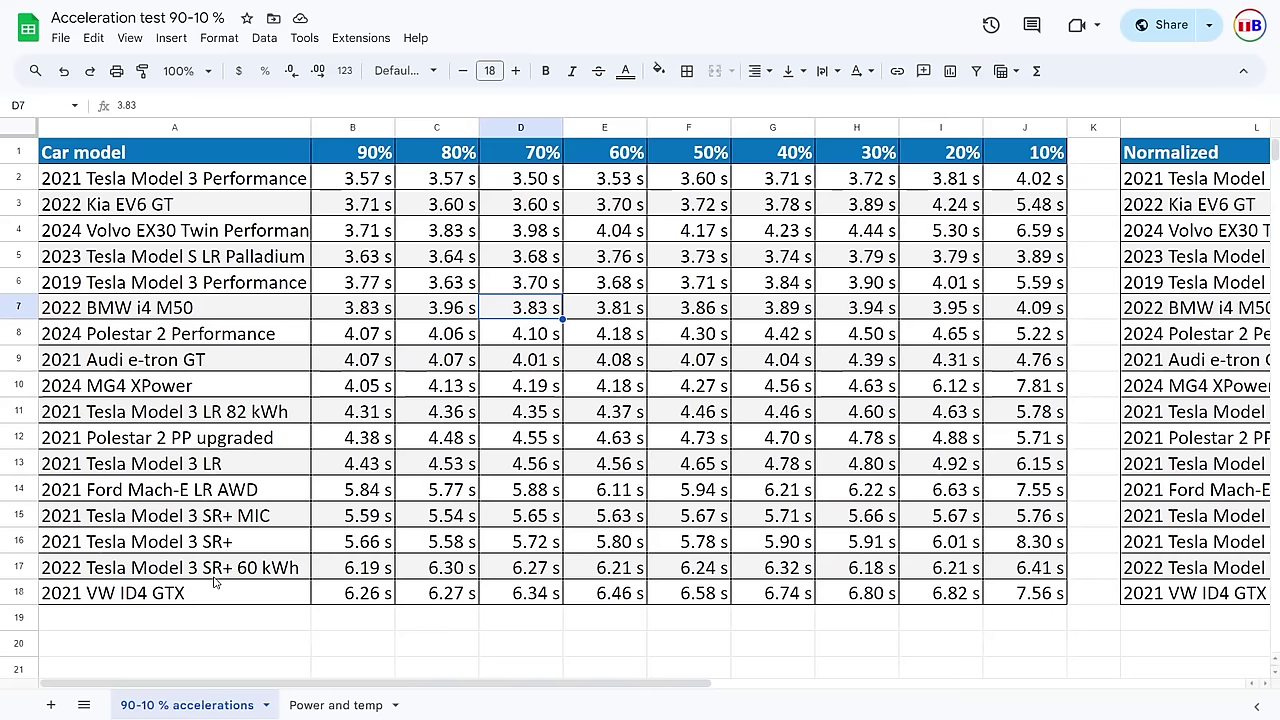
Compare the 60% acceleration times of the BMW i4 M50 and the Volvo EX30.
{"action": "key", "text": "Right"}
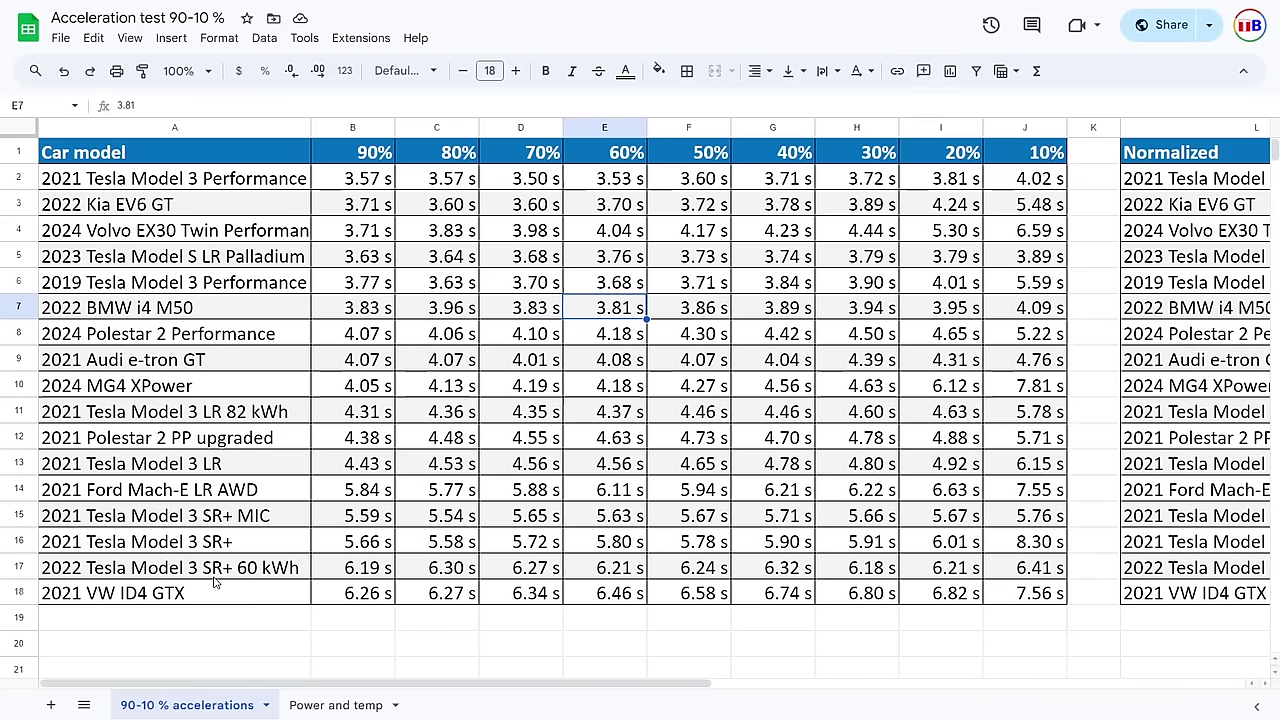
{"action": "key", "text": "Up"}
{"action": "key", "text": "Up"}
{"action": "key", "text": "Up"}
{"action": "key", "text": "Down"}
{"action": "key", "text": "Down"}
{"action": "key", "text": "Down"}
Compare the BMW i4 M50 and Volvo EX30 at 50%, and follow the Volvo's times down to 10%.
{"action": "key", "text": "Right"}
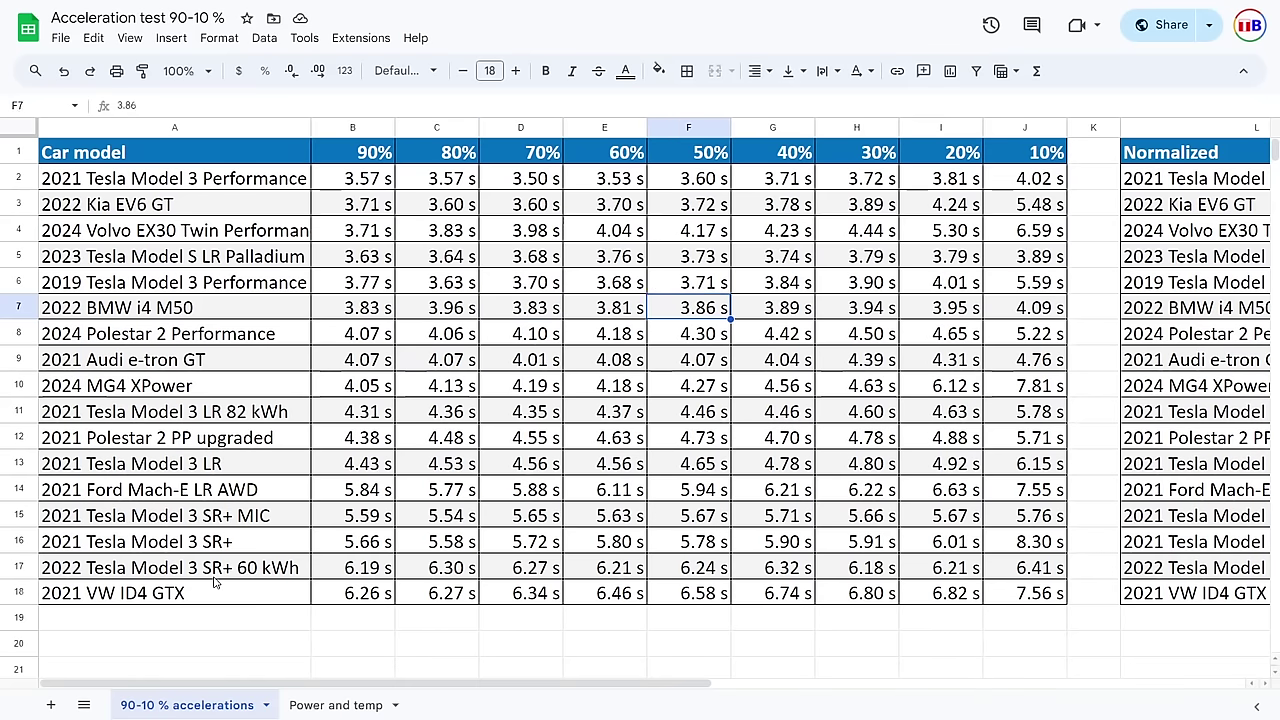
{"action": "key", "text": "Up"}
{"action": "key", "text": "Up"}
{"action": "key", "text": "Up"}
{"action": "key", "text": "Right"}
{"action": "key", "text": "Right"}
{"action": "key", "text": "Right"}
{"action": "key", "text": "Right"}
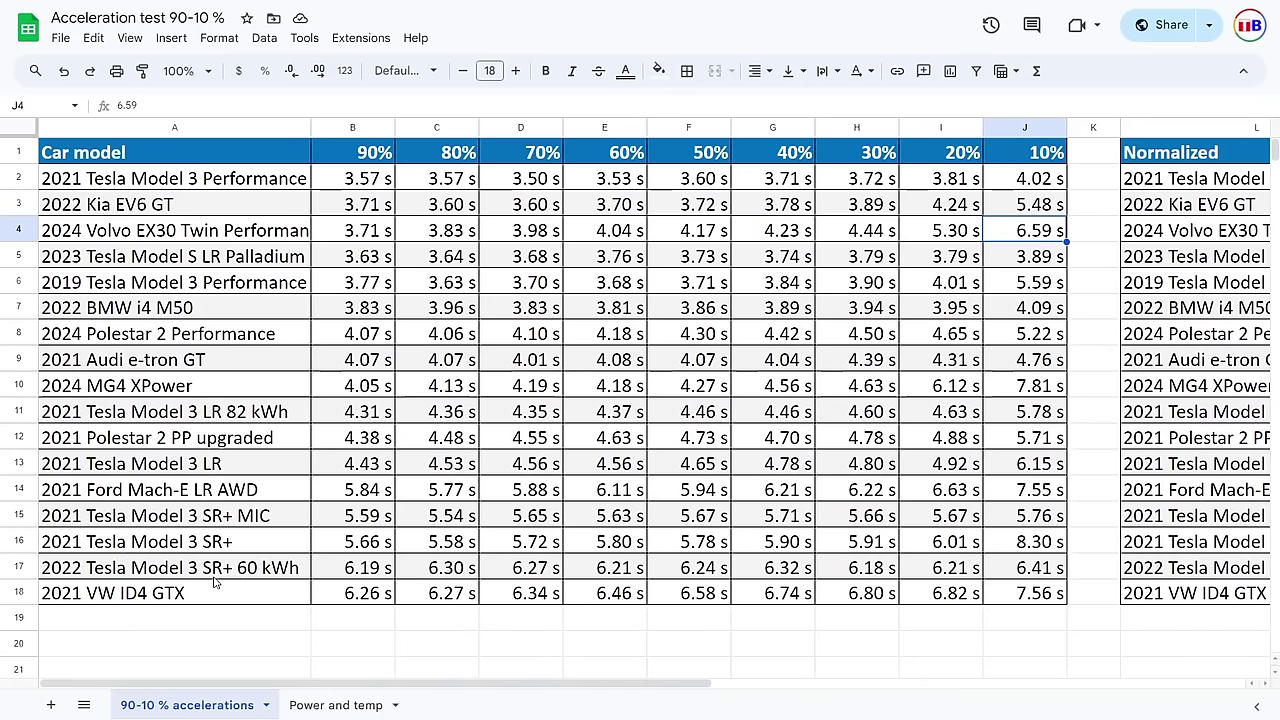
Follow the Volvo EX30's acceleration times back from 10% towards 60% charge.
{"action": "key", "text": "Left"}
{"action": "key", "text": "Left"}
{"action": "key", "text": "Right"}
{"action": "key", "text": "Left"}
{"action": "key", "text": "Left"}
{"action": "key", "text": "Left"}
{"action": "key", "text": "Left"}
{"action": "key", "text": "Right"}
Compare the Volvo EX30's mid-charge acceleration times with those of the cars directly above and below it.
{"action": "key", "text": "Up"}
{"action": "key", "text": "Down"}
{"action": "key", "text": "Down"}
{"action": "key", "text": "Up"}
{"action": "key", "text": "Up"}
{"action": "key", "text": "Down"}
{"action": "key", "text": "Up"}
{"action": "key", "text": "Up"}
{"action": "key", "text": "Down"}
Review the 2022 Kia EV6 GT's acceleration times between 90% and 60% charge.
{"action": "key", "text": "Left"}
{"action": "key", "text": "Left"}
{"action": "key", "text": "Left"}
{"action": "key", "text": "Left"}
{"action": "key", "text": "Left"}
{"action": "key", "text": "Right"}
{"action": "key", "text": "Right"}
{"action": "key", "text": "Right"}
{"action": "key", "text": "Right"}
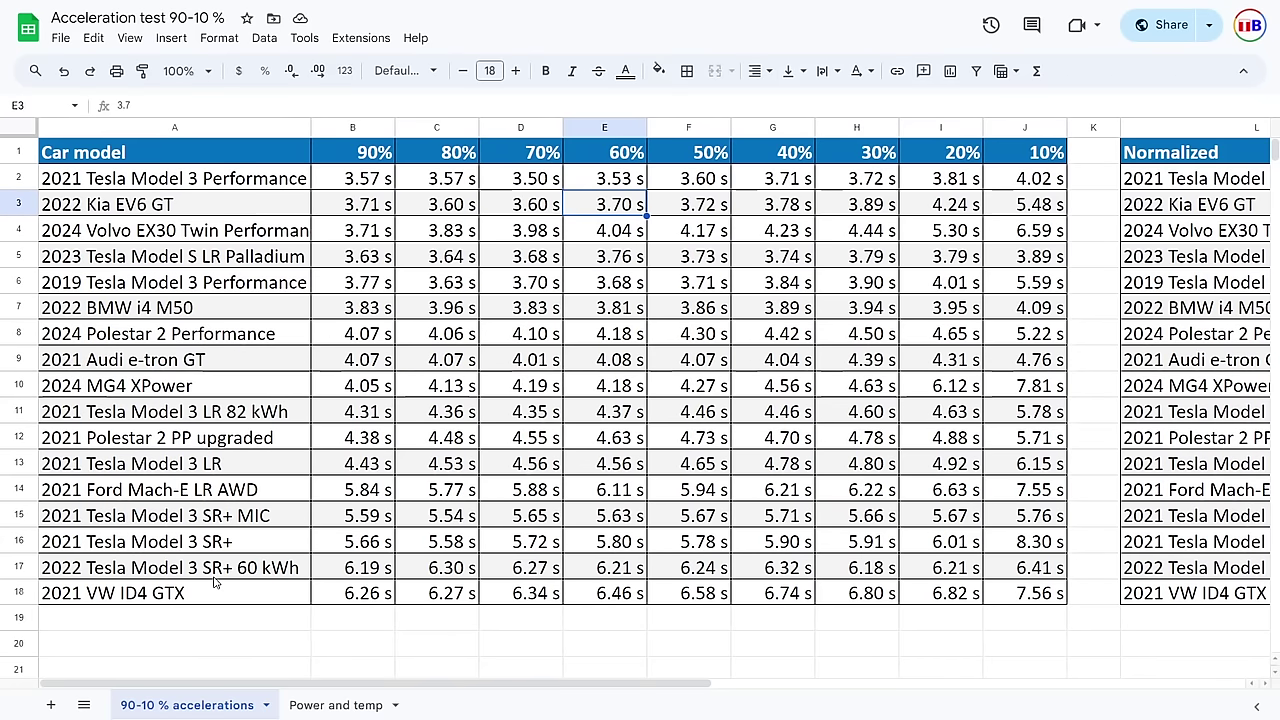
Follow the Kia EV6 GT's acceleration times from 60% towards 10% charge and back to 50%.
{"action": "key", "text": "Right"}
{"action": "key", "text": "Right"}
{"action": "key", "text": "Right"}
{"action": "key", "text": "Right"}
{"action": "key", "text": "Left"}
{"action": "key", "text": "Left"}
{"action": "key", "text": "Left"}
{"action": "key", "text": "Left"}
{"action": "key", "text": "Left"}
{"action": "key", "text": "Right"}
{"action": "key", "text": "Right"}
{"action": "key", "text": "Left"}
{"action": "key", "text": "Left"}
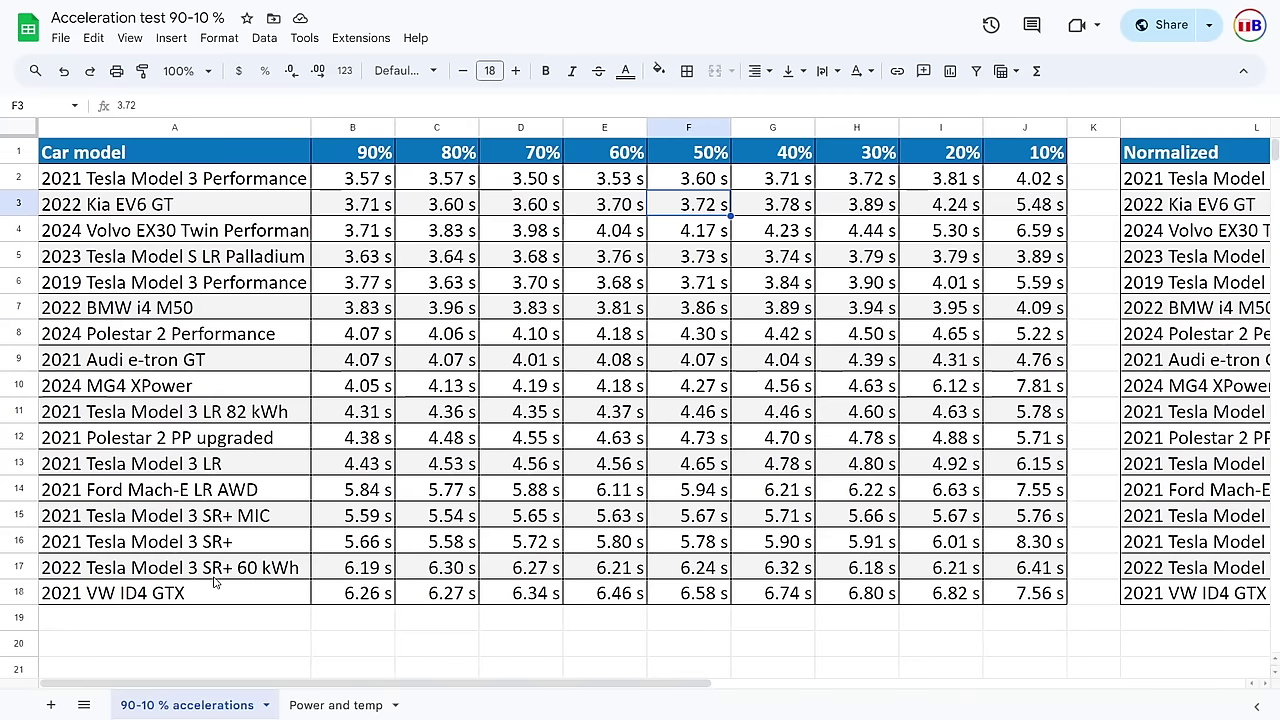
Compare the Volvo EX30's acceleration time at 50% charge with the 2024 MG4 XPower's.
{"action": "key", "text": "Down"}
{"action": "key", "text": "Right"}
{"action": "key", "text": "Right"}
{"action": "key", "text": "Left"}
{"action": "key", "text": "Left"}
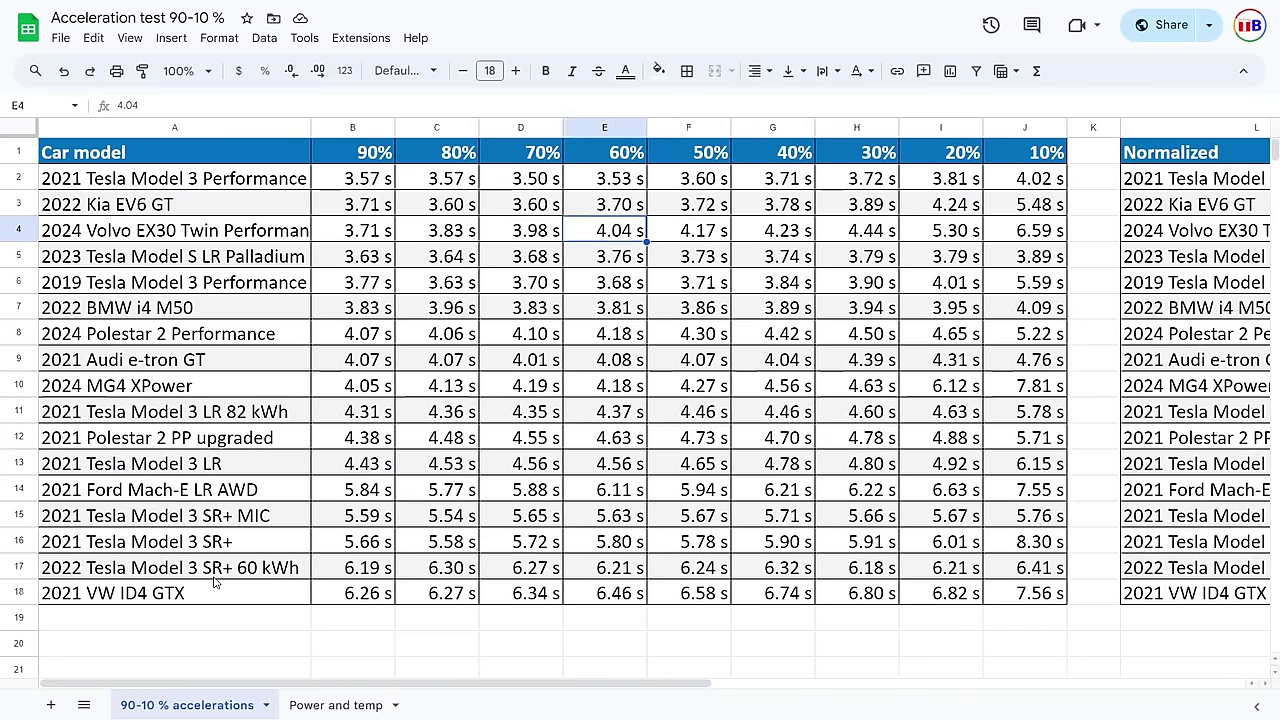
{"action": "key", "text": "Right"}
{"action": "key", "text": "Down"}
{"action": "key", "text": "Down"}
{"action": "key", "text": "Down"}
{"action": "key", "text": "Down"}
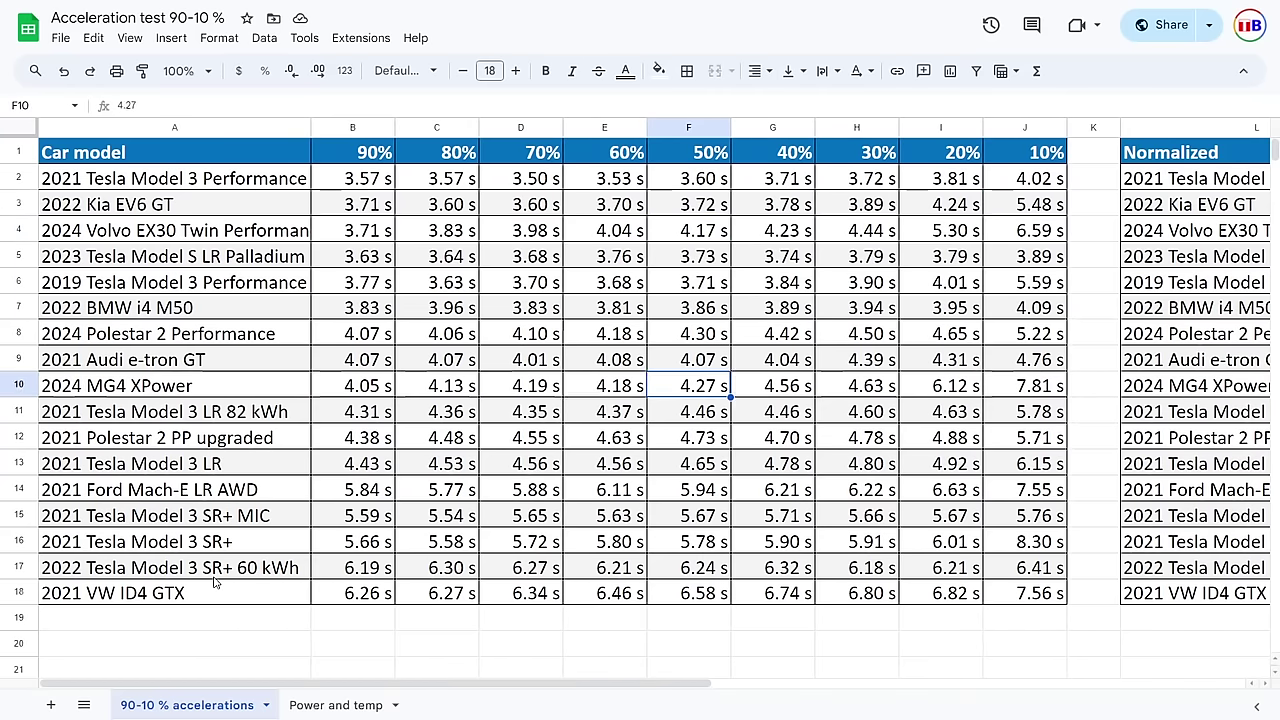
Compare the 50% acceleration times from the 2021 Tesla Model 3 Performance down to the Model 3 LR 82 kWh.
{"action": "key", "text": "Up"}
{"action": "key", "text": "Up"}
{"action": "key", "text": "Up"}
{"action": "key", "text": "Up"}
{"action": "key", "text": "Up"}
{"action": "key", "text": "Up"}
{"action": "key", "text": "Up"}
{"action": "key", "text": "Up"}
{"action": "key", "text": "Down"}
{"action": "key", "text": "Down"}
{"action": "key", "text": "Down"}
{"action": "key", "text": "Down"}
{"action": "key", "text": "Down"}
{"action": "key", "text": "Down"}
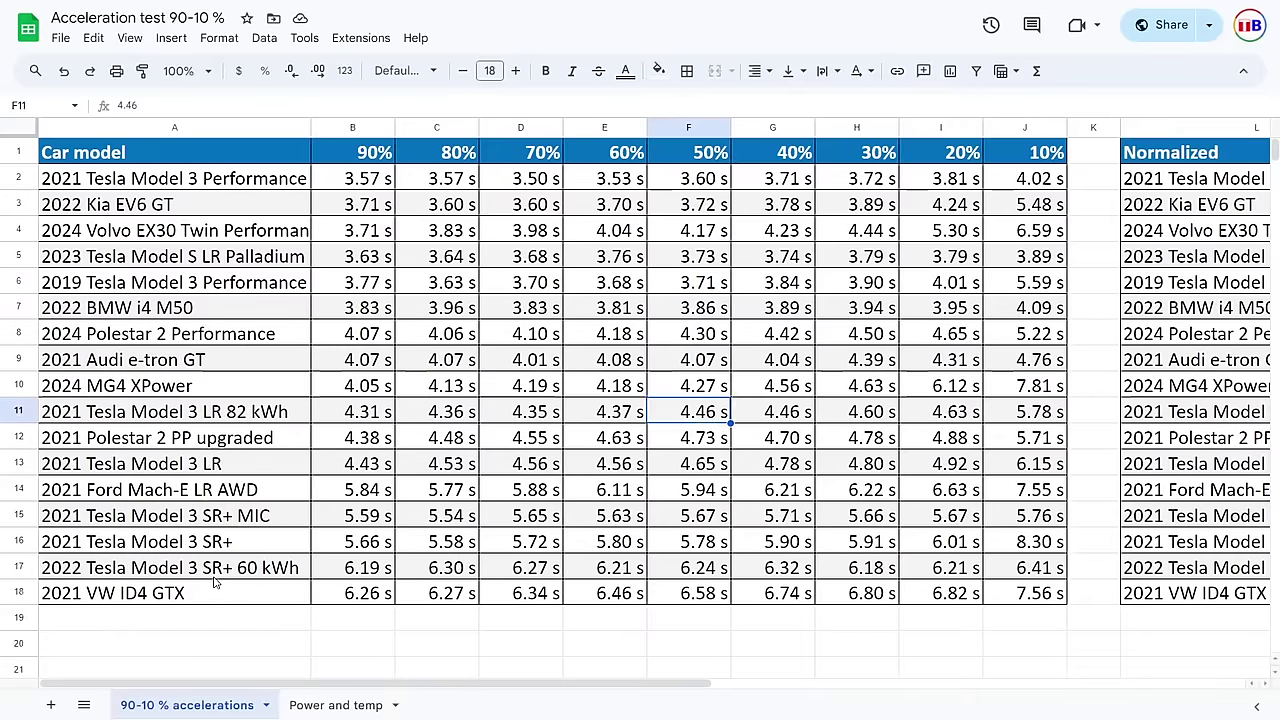
Follow the MG4 XPower's row through its lower-charge times to its average in the normalized table.
{"action": "key", "text": "Up"}
{"action": "key", "text": "Up"}
{"action": "key", "text": "Right"}
{"action": "key", "text": "Right"}
{"action": "key", "text": "Right"}
{"action": "key", "text": "Right"}
{"action": "key", "text": "Right"}
{"action": "key", "text": "Right"}
{"action": "key", "text": "Right"}
{"action": "key", "text": "Right"}
{"action": "key", "text": "Right"}
{"action": "key", "text": "Right"}
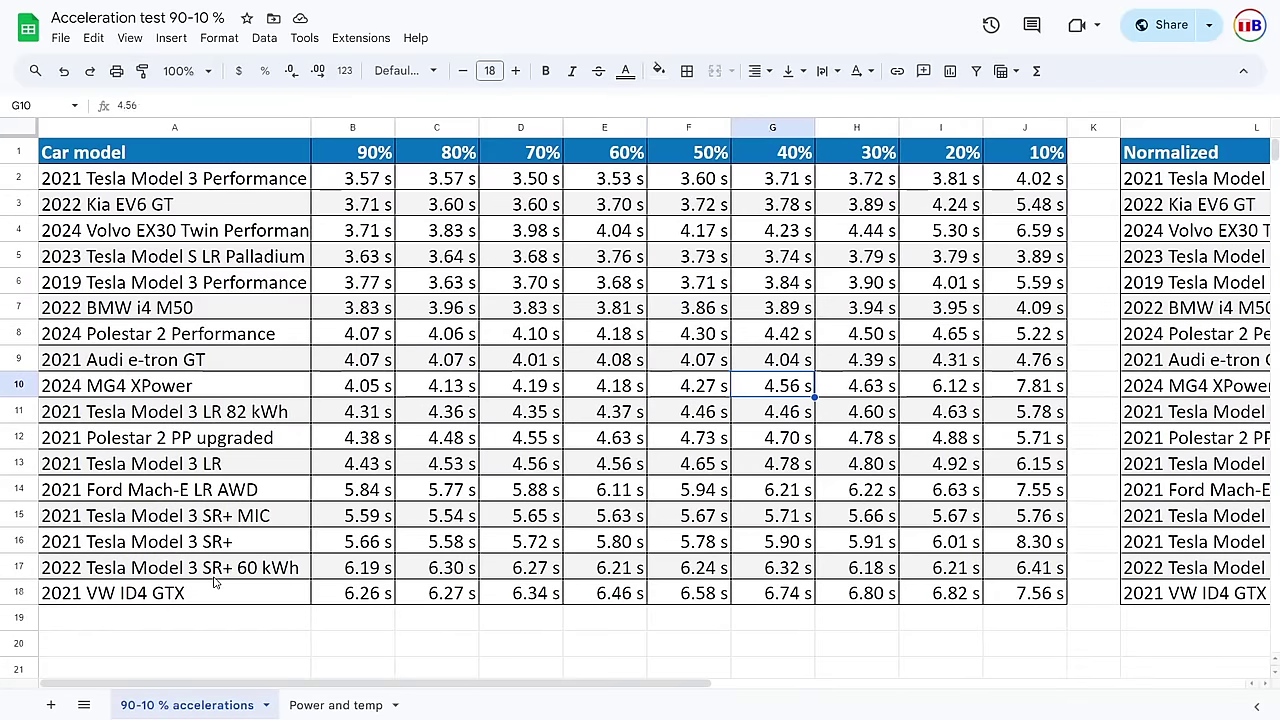
{"action": "key", "text": "Right"}
{"action": "key", "text": "Right"}
{"action": "key", "text": "Right"}
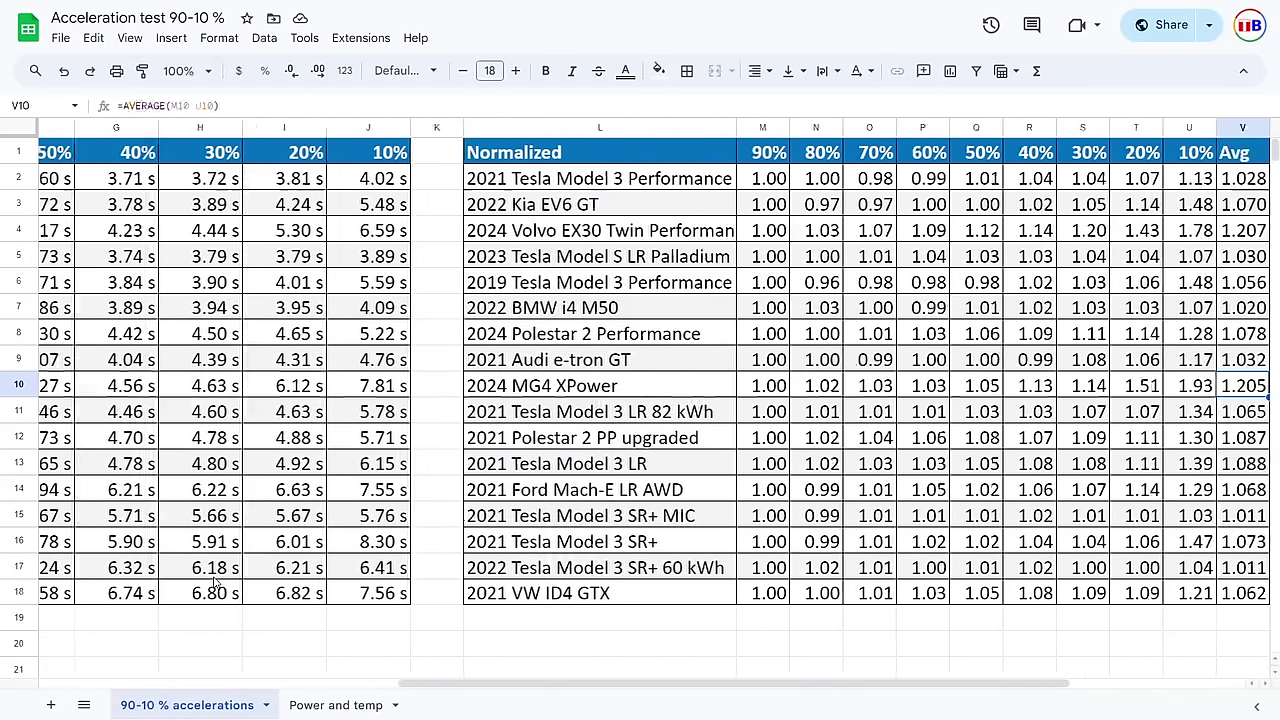
Review the MG4 XPower's normalized values from the average back to 90% charge.
{"action": "key", "text": "Left"}
{"action": "key", "text": "Left"}
{"action": "key", "text": "Left"}
{"action": "key", "text": "Left"}
{"action": "key", "text": "Left"}
{"action": "key", "text": "Left"}
{"action": "key", "text": "Left"}
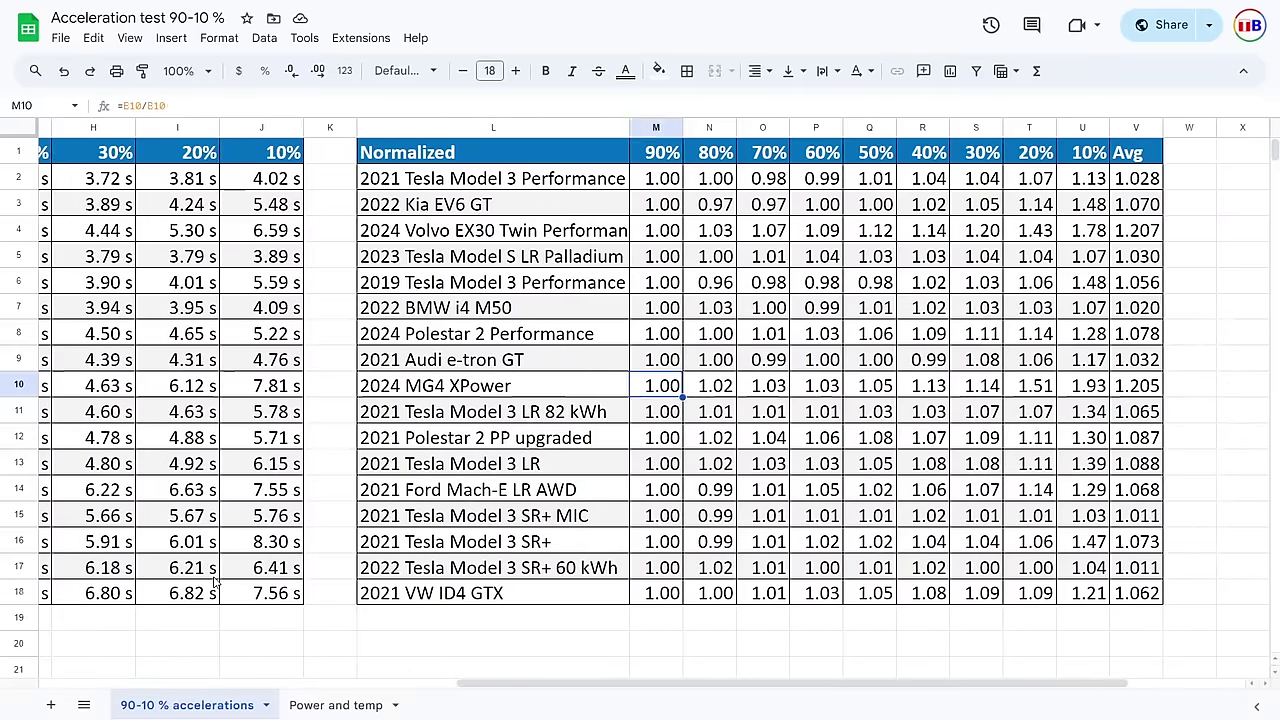
Locate the Volvo EX30 in the normalized table and review its values from 90% to 60% charge.
{"action": "key", "text": "Up"}
{"action": "key", "text": "Up"}
{"action": "key", "text": "Up"}
{"action": "key", "text": "Up"}
{"action": "key", "text": "Up"}
{"action": "key", "text": "Up"}
{"action": "key", "text": "Up"}
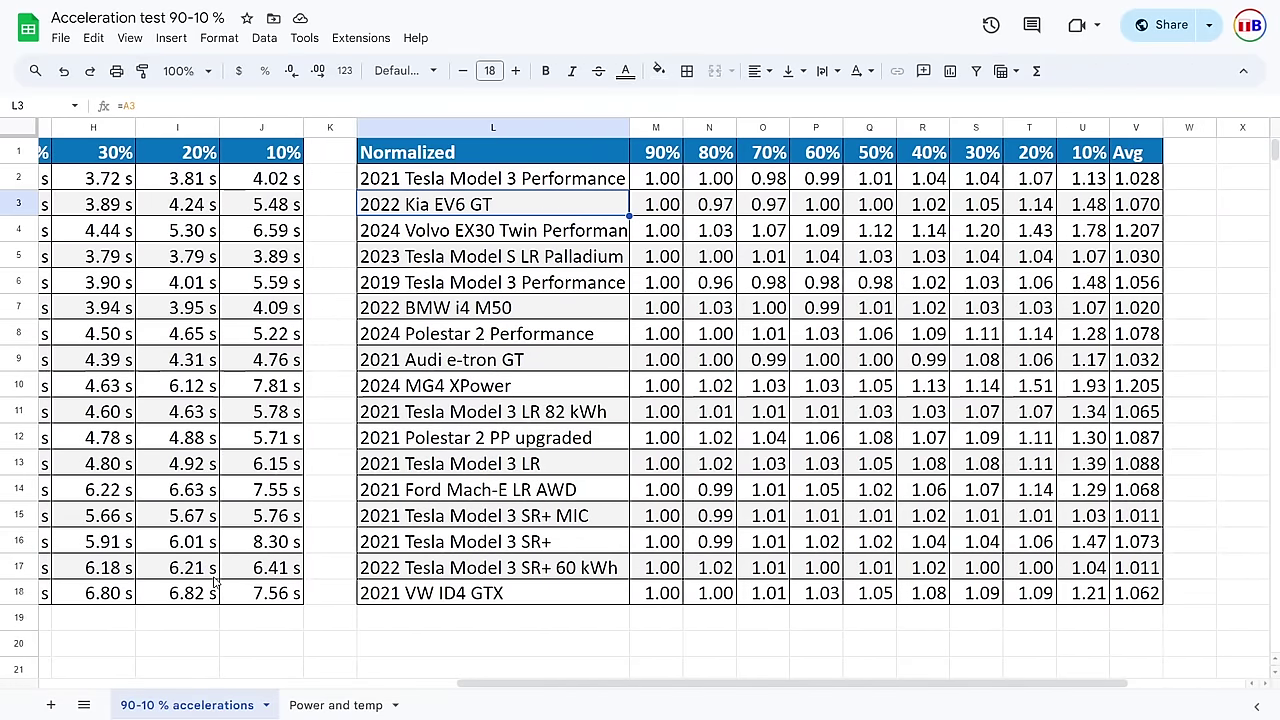
{"action": "key", "text": "Down"}
{"action": "key", "text": "Right"}
{"action": "key", "text": "Right"}
{"action": "key", "text": "Right"}
{"action": "key", "text": "Right"}
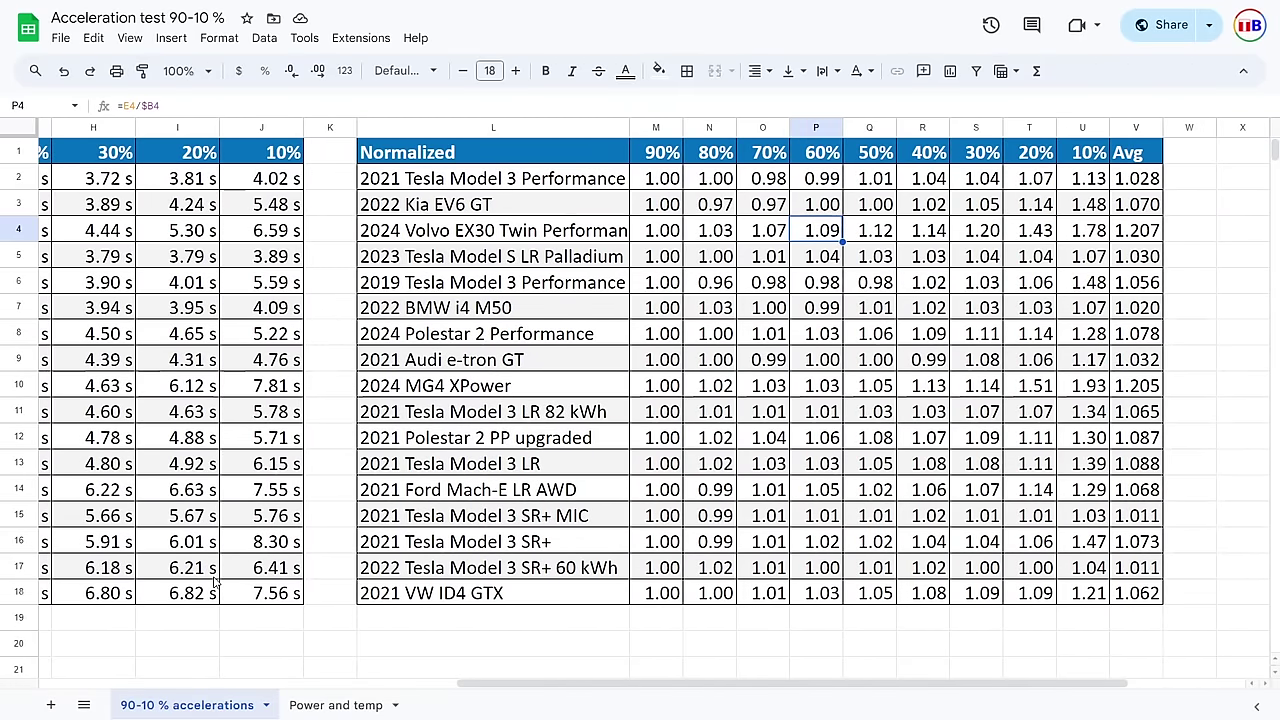
Check the Volvo EX30's normalized 90% baseline against those of the neighbouring cars.
{"action": "key", "text": "Left"}
{"action": "key", "text": "Left"}
{"action": "key", "text": "Left"}
{"action": "key", "text": "Left"}
{"action": "key", "text": "Left"}
{"action": "key", "text": "Right"}
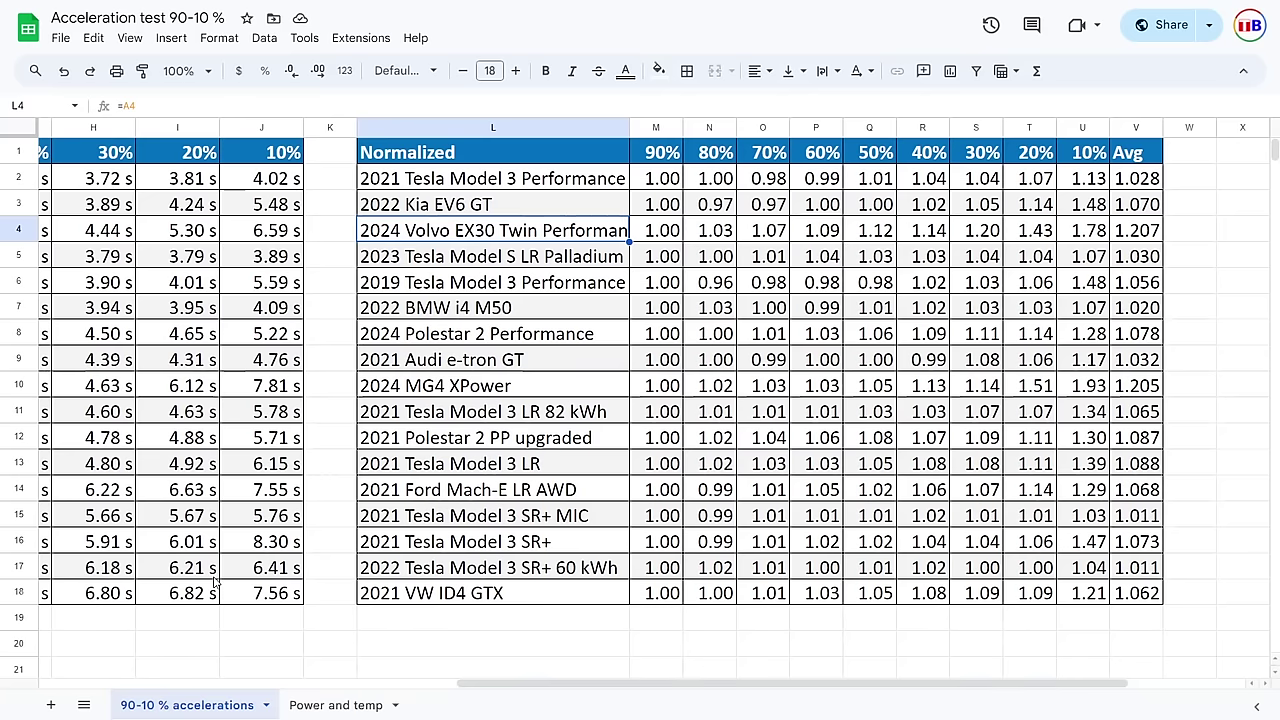
{"action": "key", "text": "Right"}
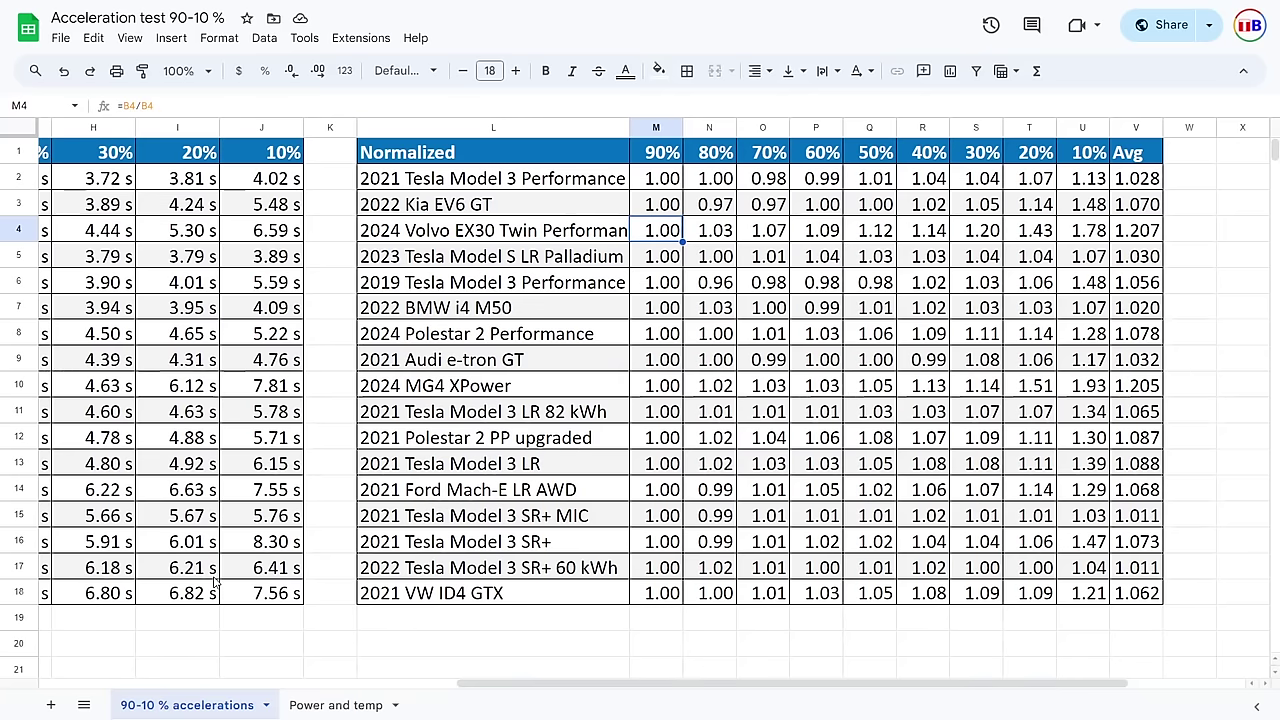
{"action": "key", "text": "Up"}
{"action": "key", "text": "Up"}
{"action": "key", "text": "Down"}
{"action": "key", "text": "Down"}
{"action": "key", "text": "Down"}
Follow the Volvo EX30's normalized values from 80% down to 10% charge.
{"action": "key", "text": "Right"}
{"action": "key", "text": "Right"}
{"action": "key", "text": "Right"}
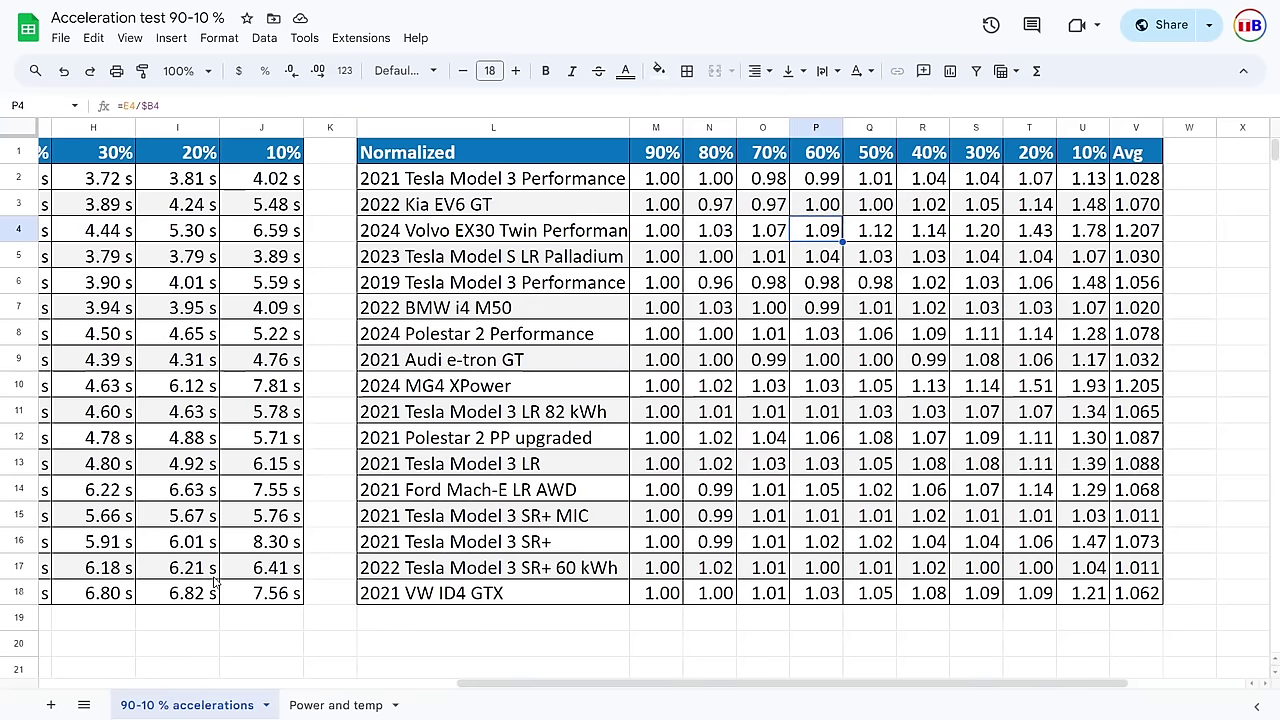
{"action": "key", "text": "Right"}
{"action": "key", "text": "Right"}
{"action": "key", "text": "Right"}
{"action": "key", "text": "Right"}
{"action": "key", "text": "Right"}
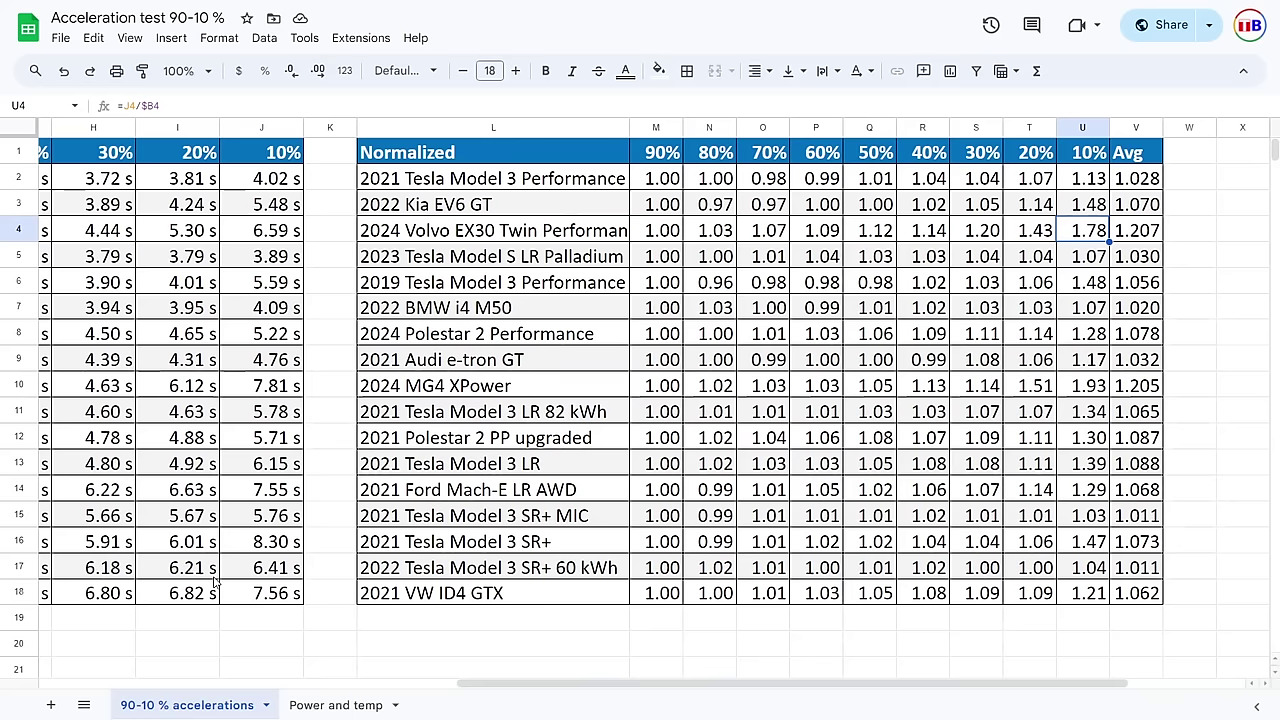
Recheck the Volvo EX30's normalized values between 50% and 10% charge.
{"action": "key", "text": "Left"}
{"action": "key", "text": "Left"}
{"action": "key", "text": "Left"}
{"action": "key", "text": "Left"}
{"action": "key", "text": "Left"}
{"action": "key", "text": "Right"}
{"action": "key", "text": "Right"}
{"action": "key", "text": "Right"}
{"action": "key", "text": "Right"}
{"action": "key", "text": "Right"}
Compare the Volvo EX30's normalized 10% value with those of the nearby cars down to the 2021 Audi e-tron GT.
{"action": "key", "text": "Up"}
{"action": "key", "text": "Up"}
{"action": "key", "text": "Down"}
{"action": "key", "text": "Down"}
{"action": "key", "text": "Down"}
{"action": "key", "text": "Up"}
{"action": "key", "text": "Up"}
{"action": "key", "text": "Down"}
{"action": "key", "text": "Down"}
{"action": "key", "text": "Down"}
{"action": "key", "text": "Down"}
{"action": "key", "text": "Down"}
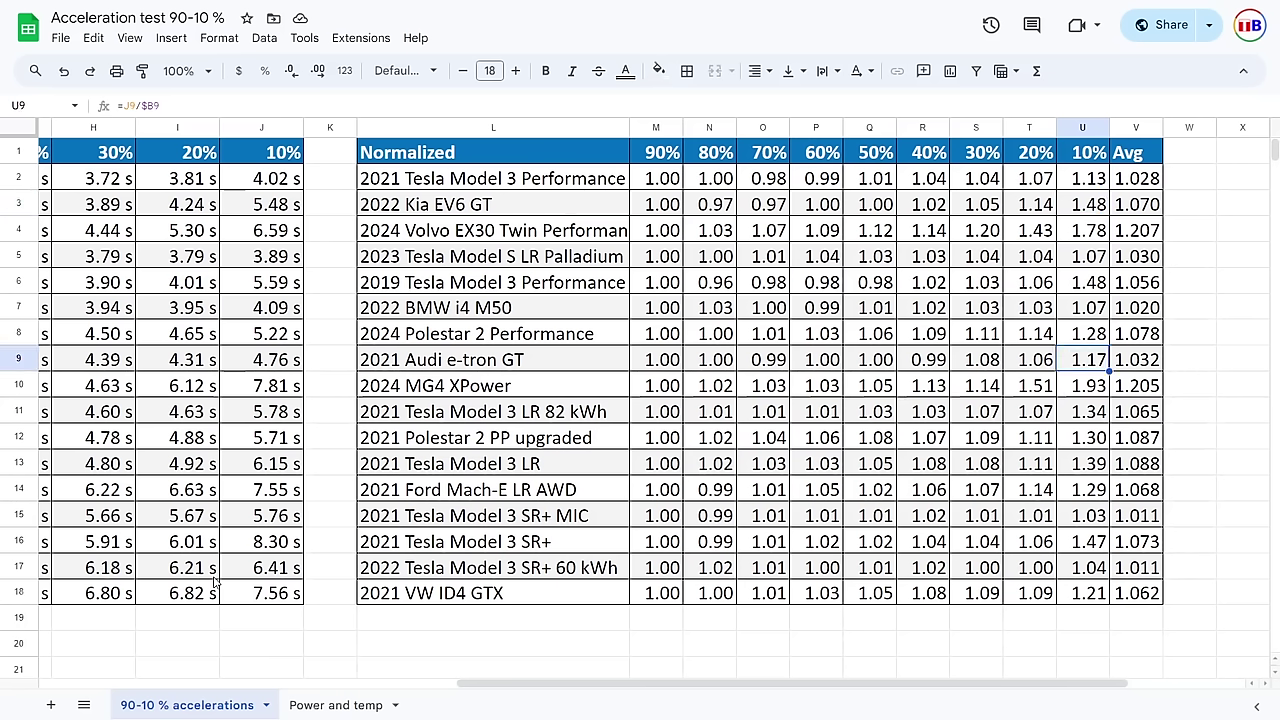
Compare the normalized 10% values of the 2022 BMW i4 M50 and the Audi e-tron GT.
{"action": "key", "text": "Up"}
{"action": "key", "text": "Up"}
{"action": "key", "text": "Left"}
{"action": "key", "text": "Right"}
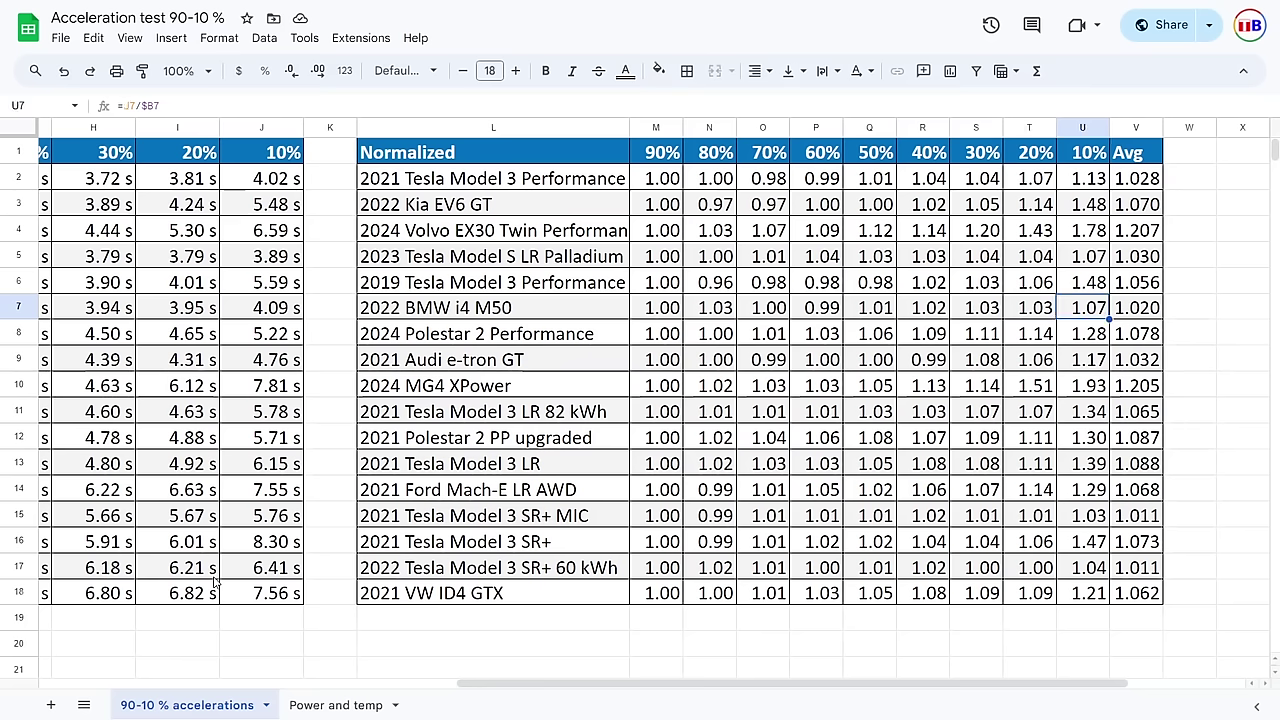
{"action": "key", "text": "Down"}
{"action": "key", "text": "Down"}
{"action": "key", "text": "Down"}
{"action": "key", "text": "Up"}
{"action": "key", "text": "Up"}
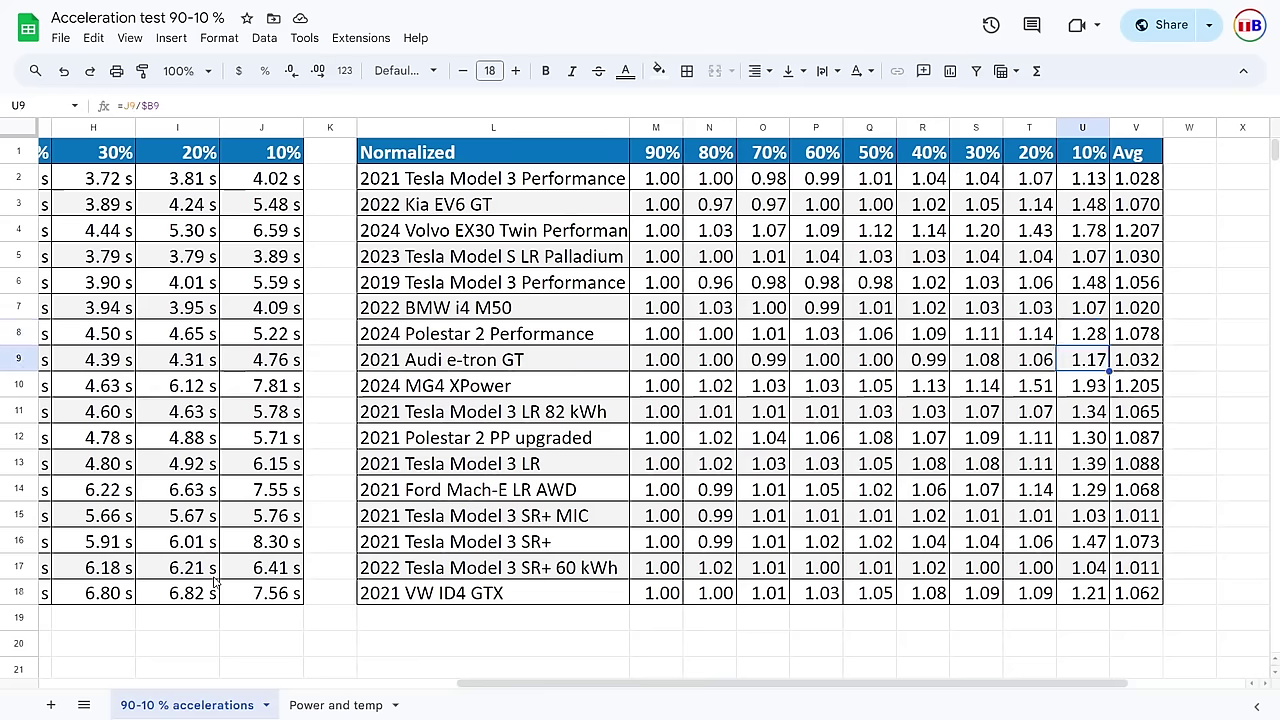
Examine the normalized 10% values from the MG4 XPower down to the 2021 Tesla Model 3 SR+ MIC.
{"action": "key", "text": "Down"}
{"action": "key", "text": "Down"}
{"action": "key", "text": "Down"}
{"action": "key", "text": "Down"}
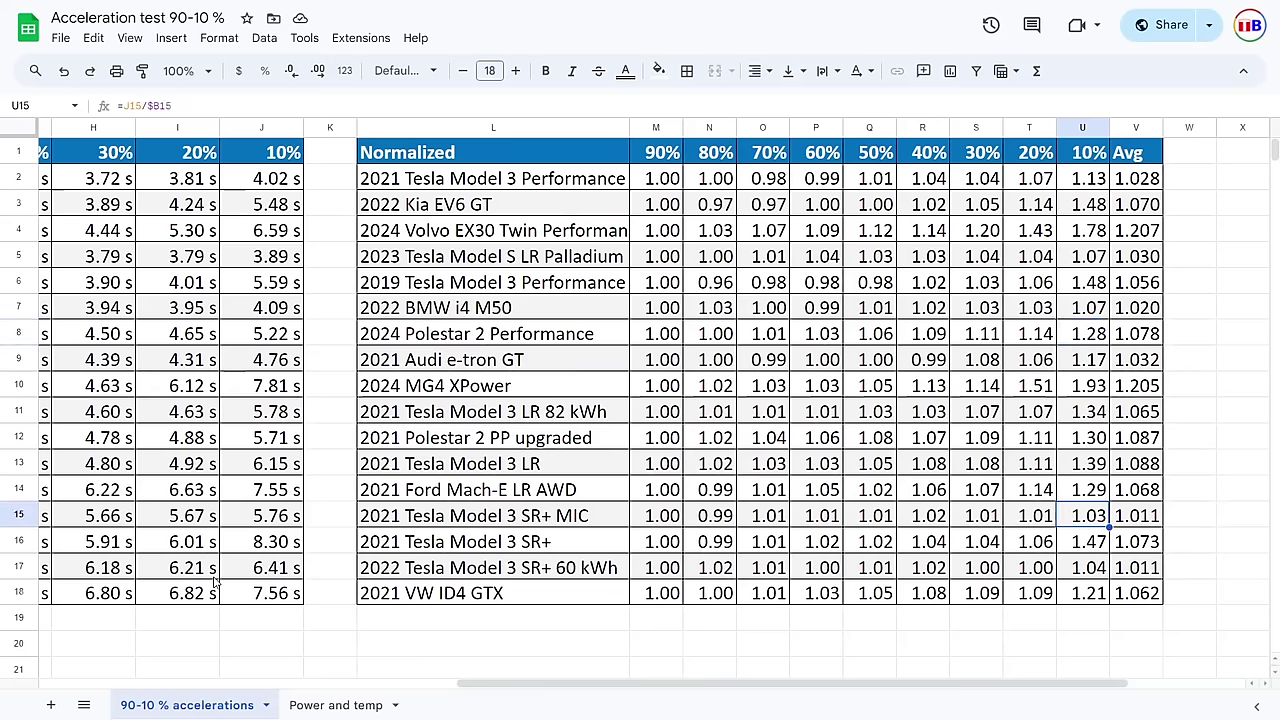
Return to the Volvo EX30 Twin Performance's row and recheck its normalized values at 20% and 10% charge.
{"action": "key", "text": "Up"}
{"action": "key", "text": "Left"}
{"action": "key", "text": "Up"}
{"action": "key", "text": "Up"}
{"action": "key", "text": "Up"}
{"action": "key", "text": "Up"}
{"action": "key", "text": "Up"}
{"action": "key", "text": "Up"}
{"action": "key", "text": "Up"}
{"action": "key", "text": "Up"}
{"action": "key", "text": "Up"}
{"action": "key", "text": "Up"}
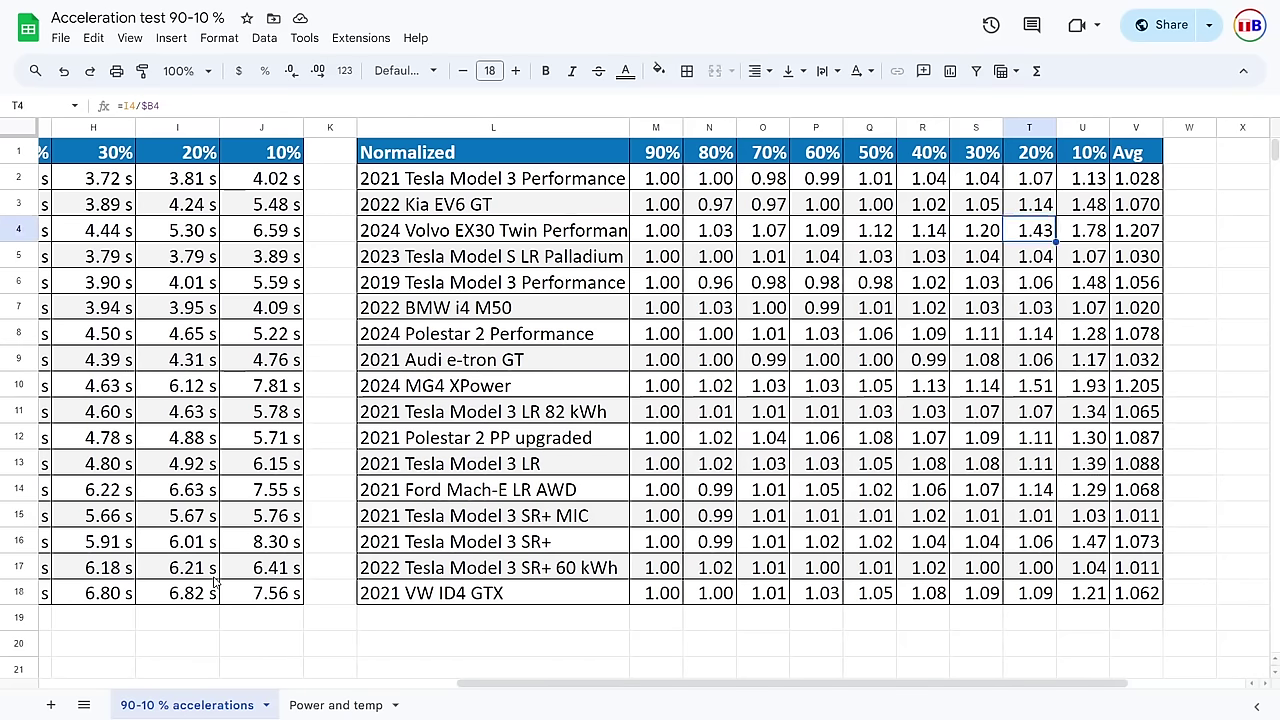
{"action": "key", "text": "Right"}
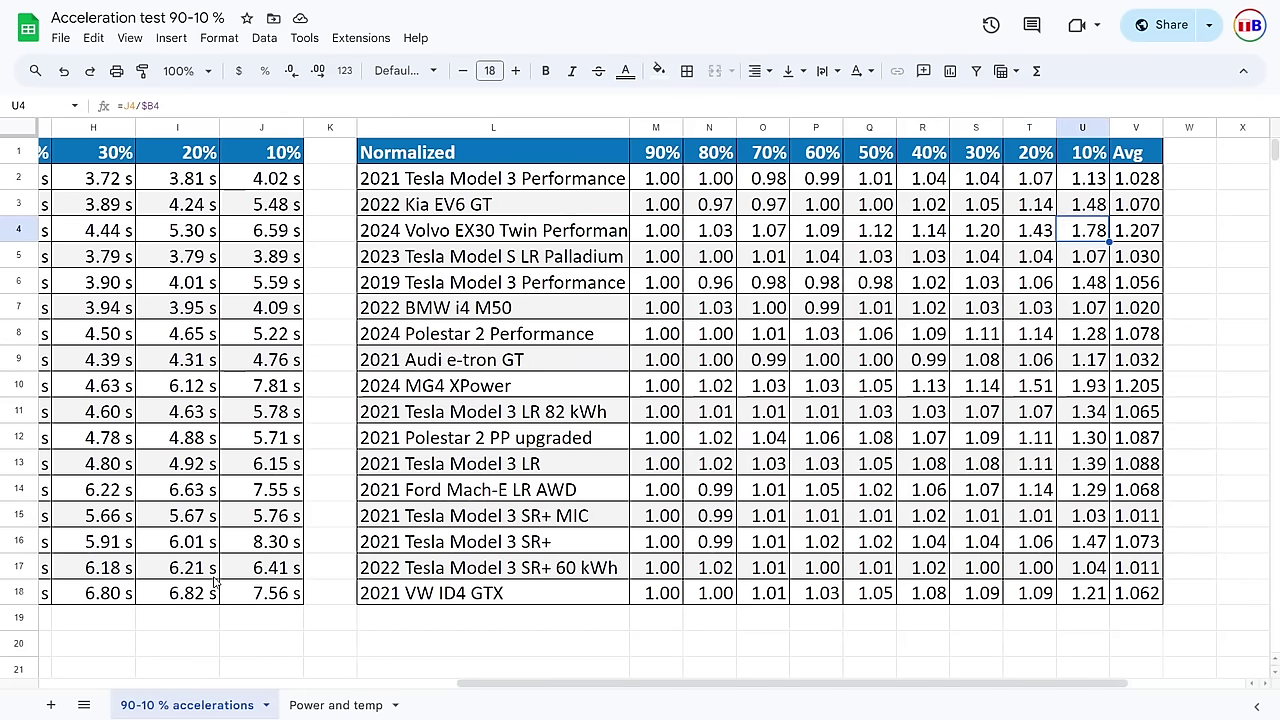